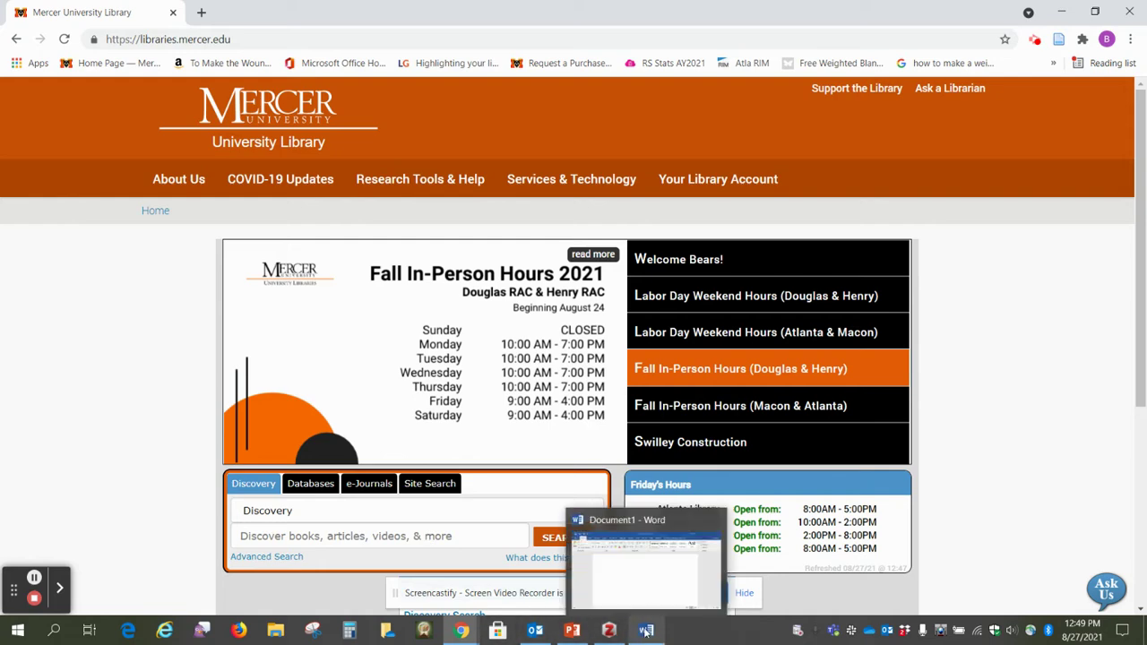
Bring the blank Word window forward, enlarge it, and type 'This is my paper.'
click(650, 588)
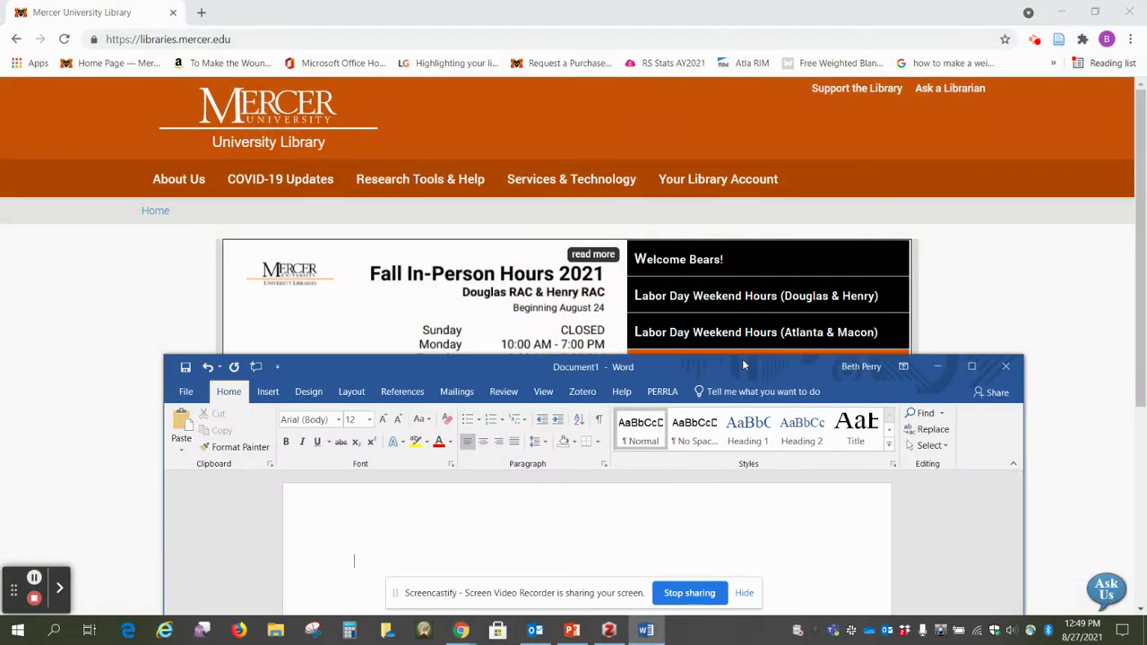
drag(743, 364, 704, 32)
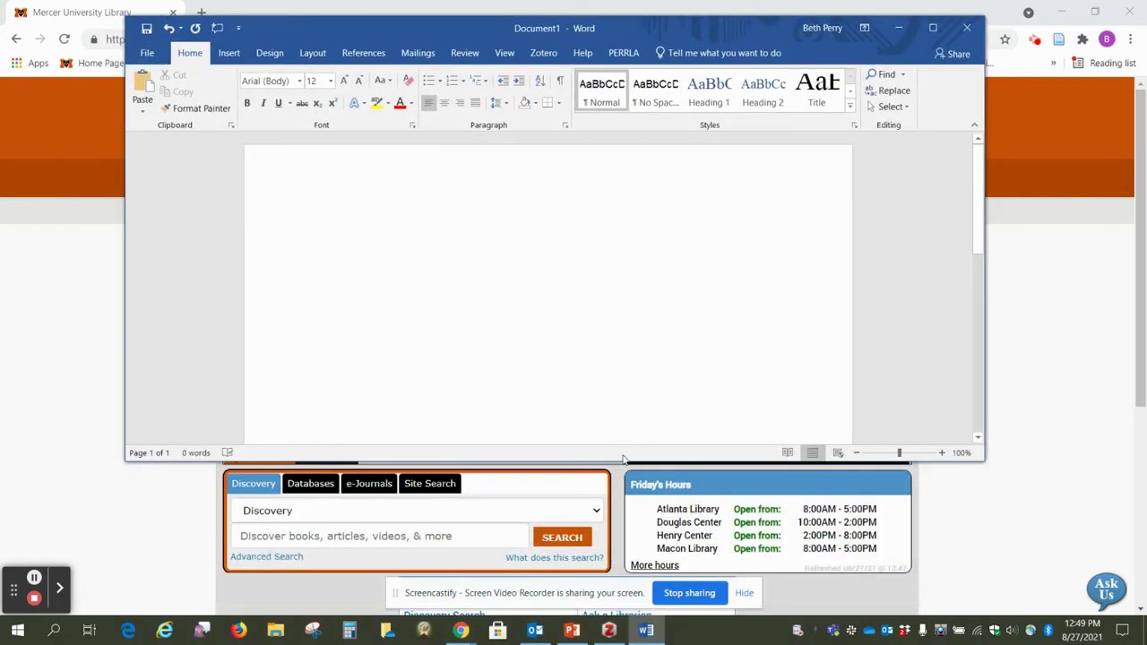
drag(624, 459, 636, 565)
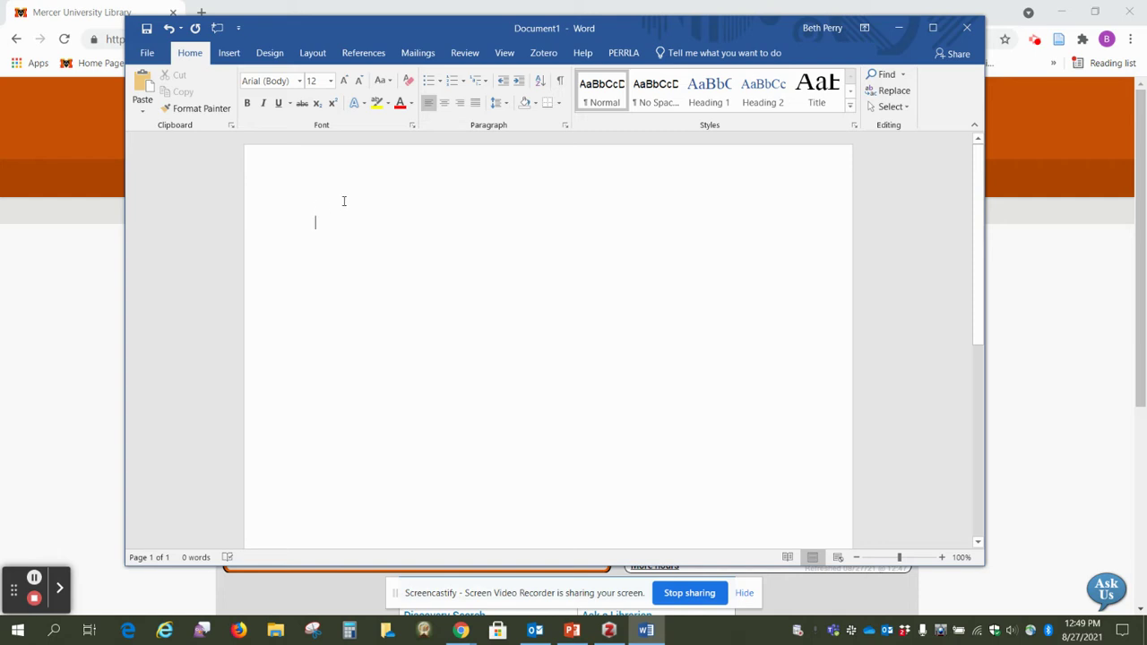
text(This is my paper.)
click(544, 54)
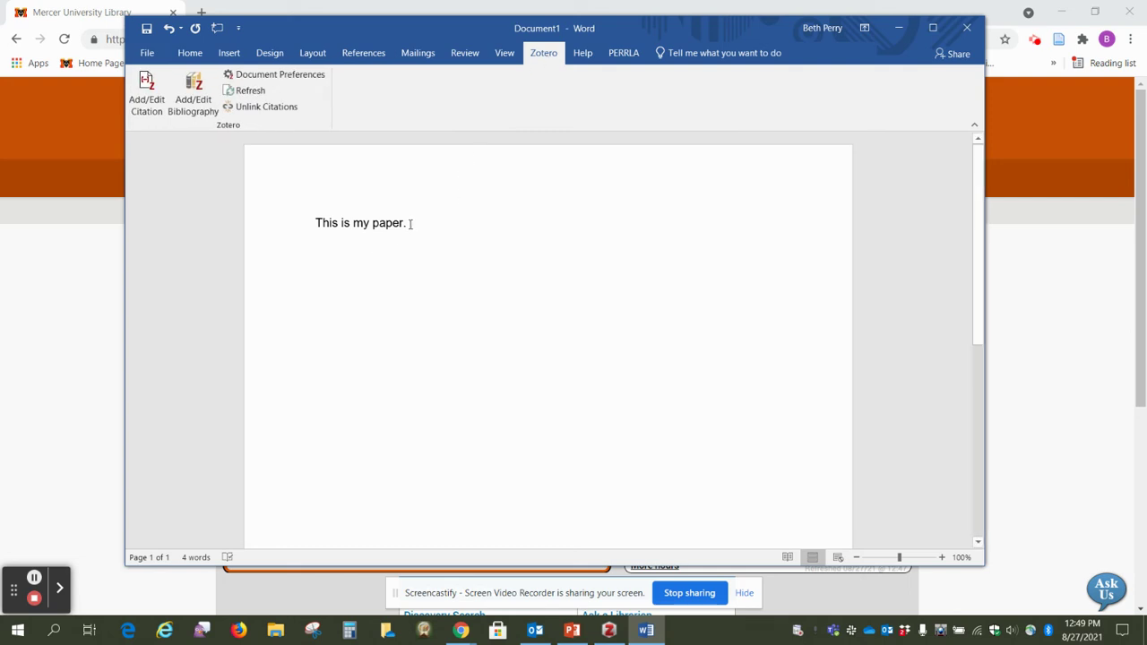
Start a citation using Chicago 17th edition full-note footnotes as the document style
click(147, 109)
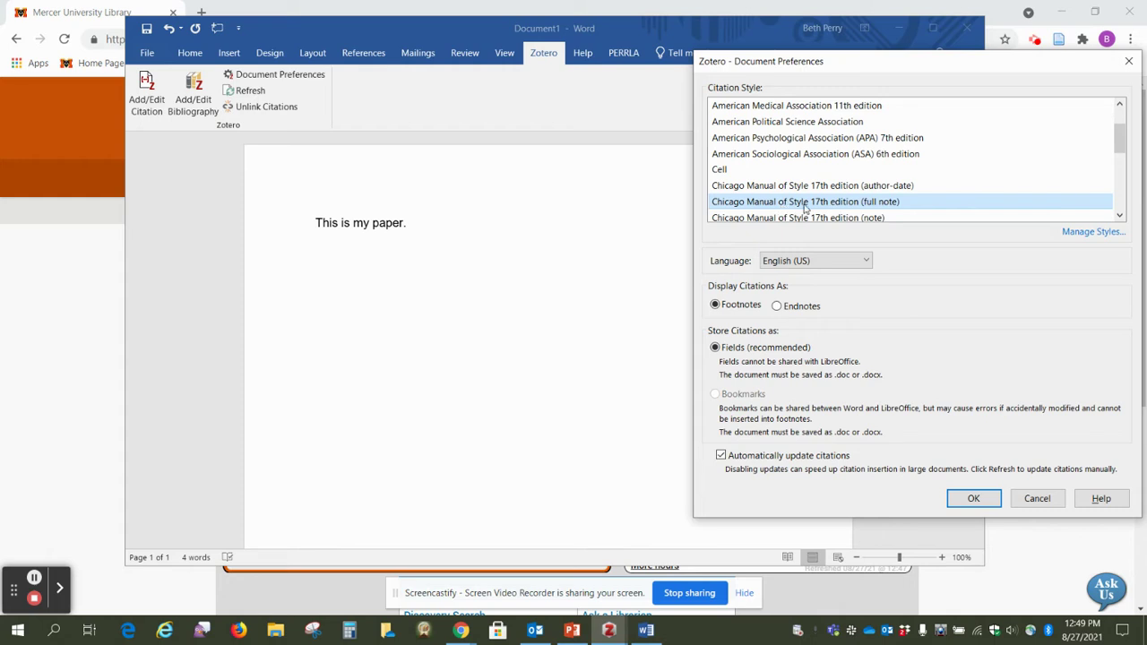
click(977, 500)
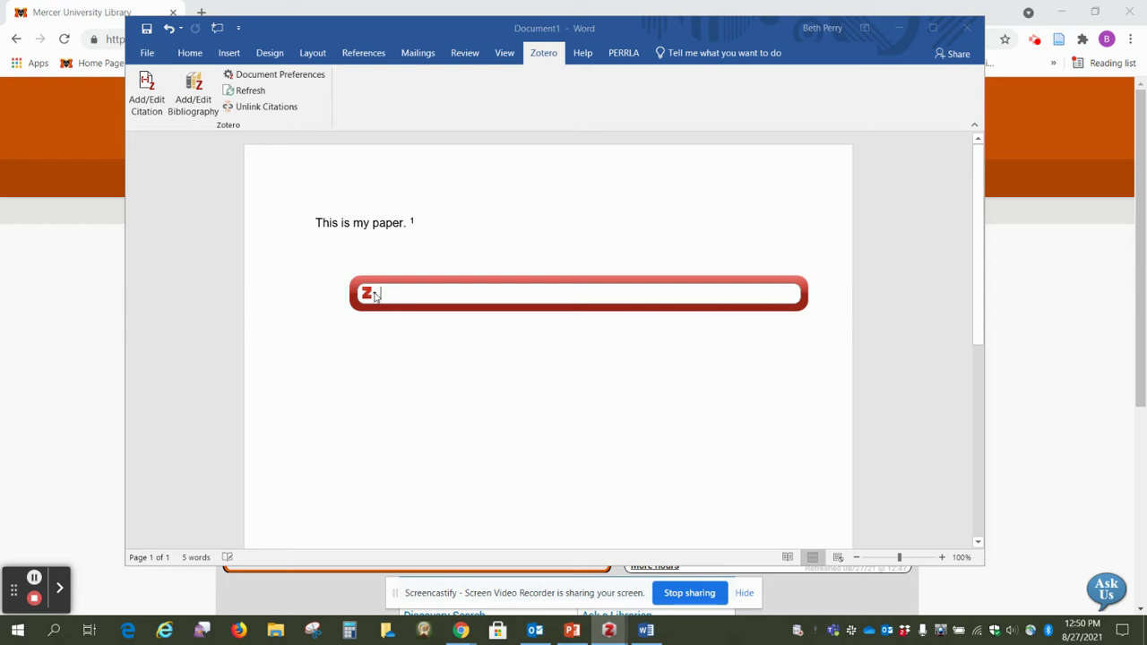
In the classic picker, cite Stout's 'A Rhetoric of Revolution' at page 3
click(374, 296)
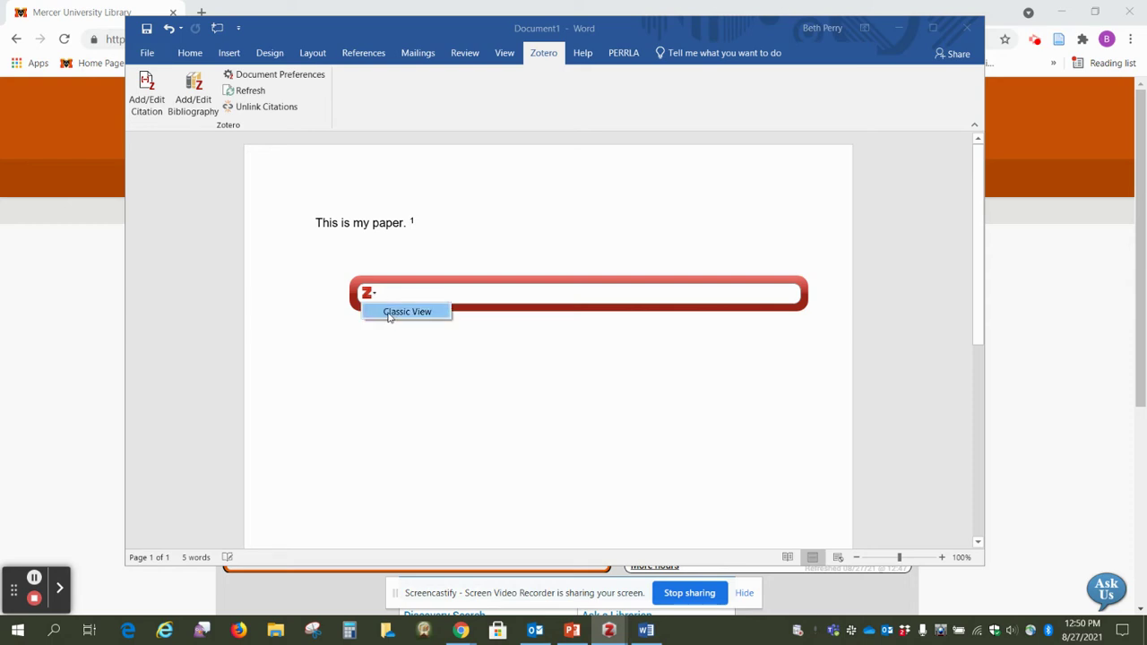
click(389, 313)
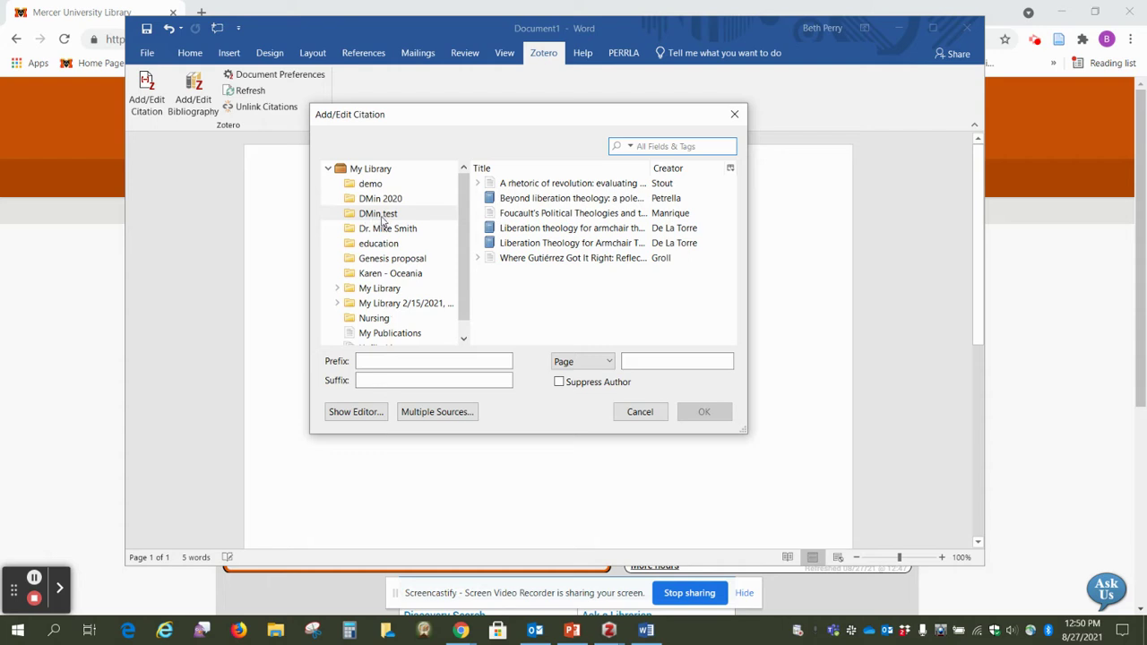
click(518, 185)
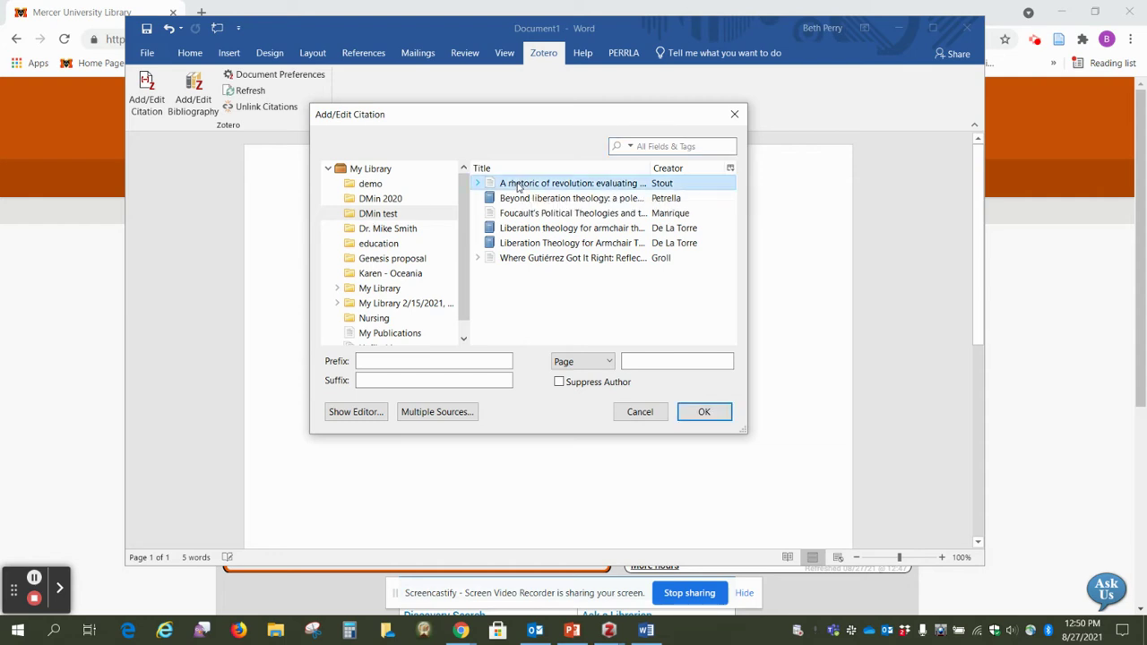
click(627, 362)
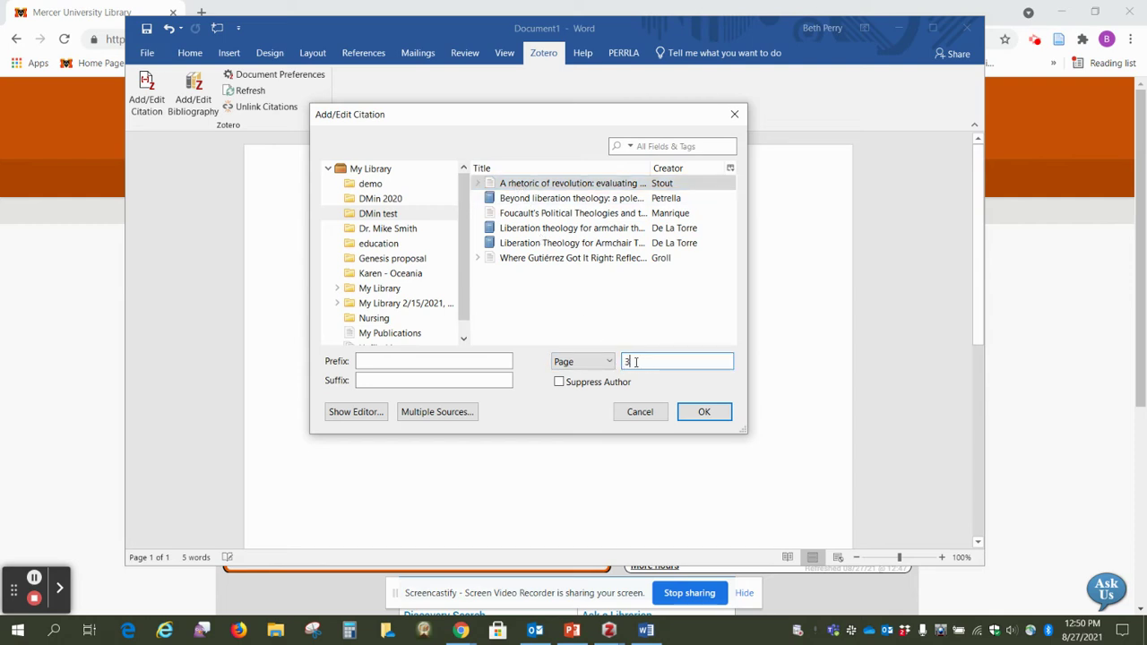
click(696, 412)
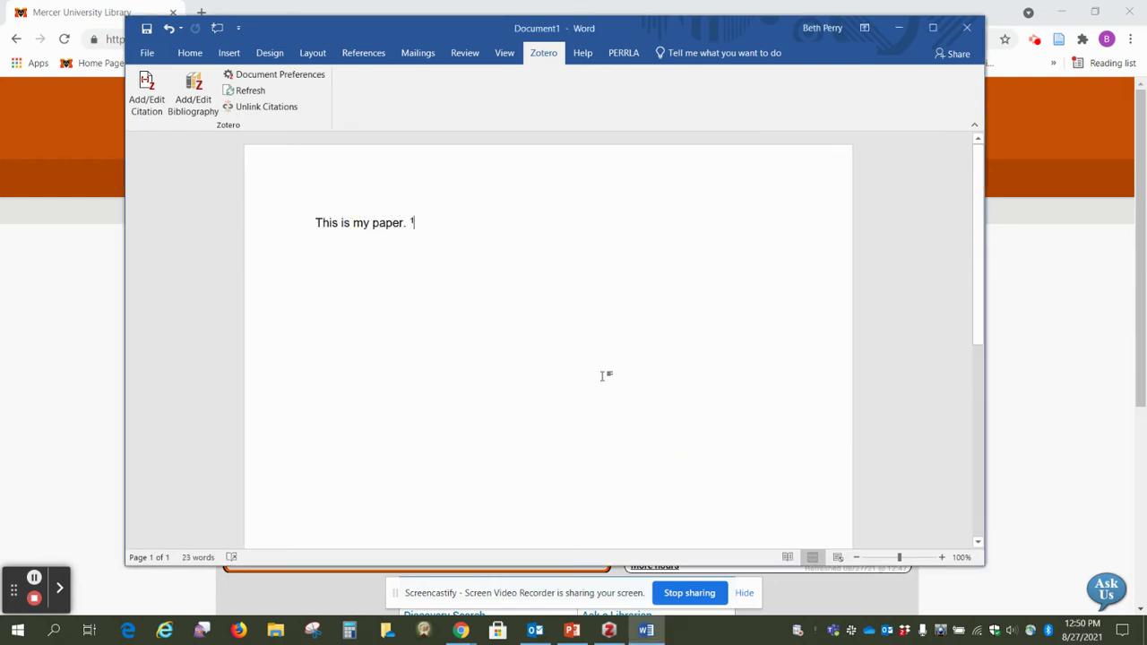
Scroll down to check footnote 1, then back up to the text
scroll(505, 300, down, 3)
scroll(505, 300, down, 3)
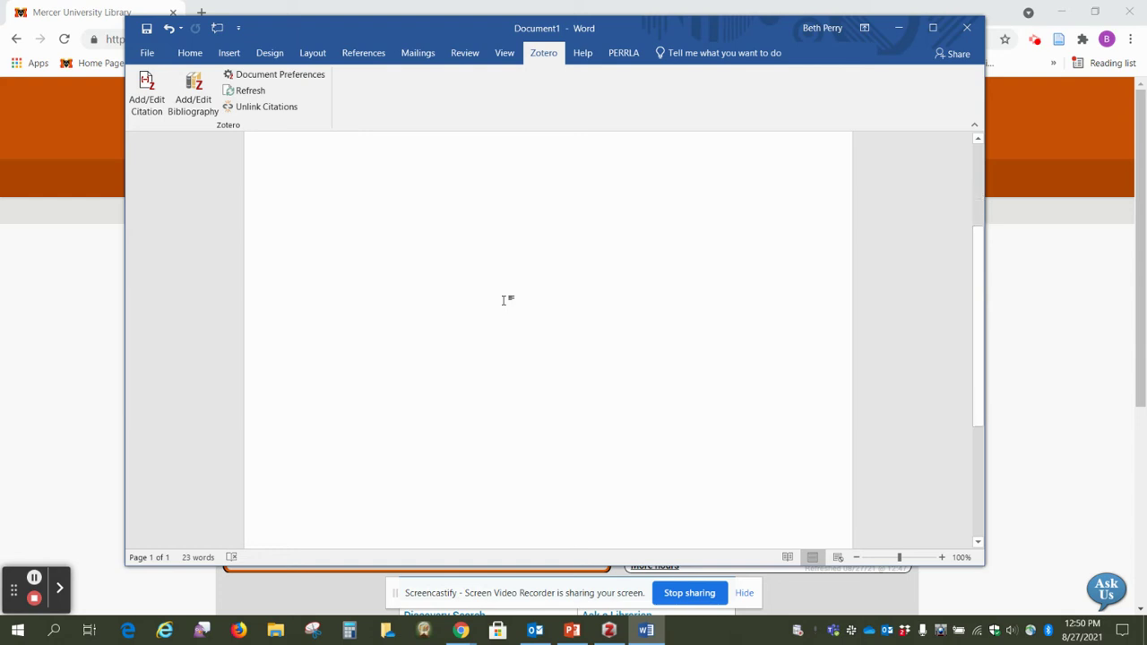
scroll(504, 300, down, 3)
scroll(504, 300, down, 3)
scroll(504, 300, down, 1)
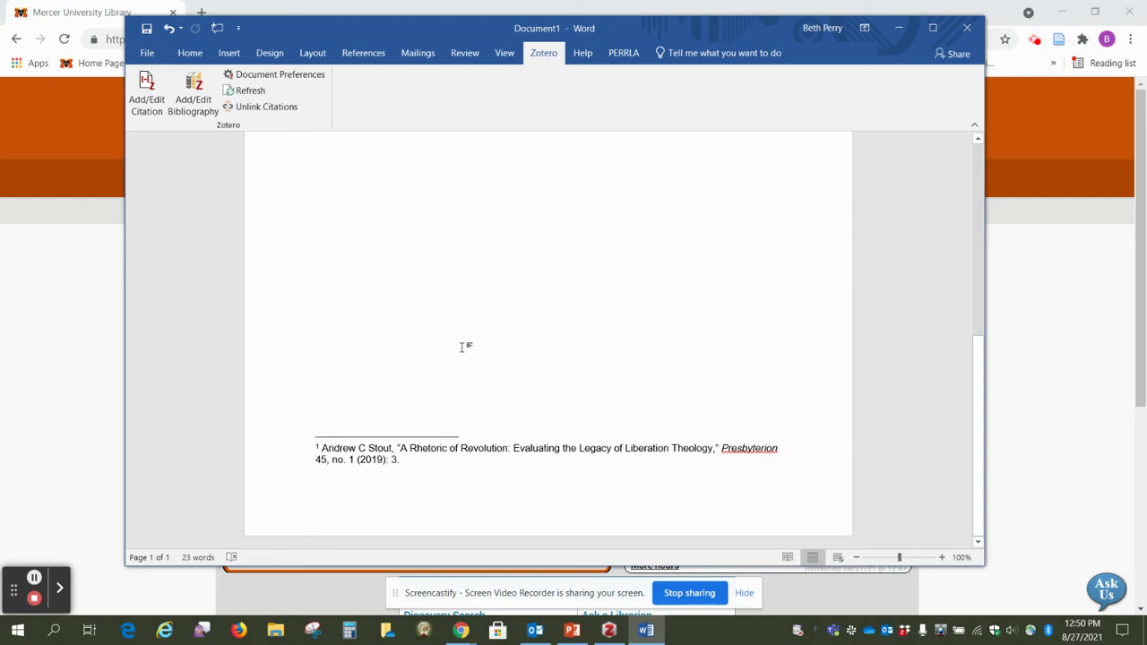
scroll(463, 345, up, 1)
scroll(463, 343, up, 5)
scroll(464, 343, up, 5)
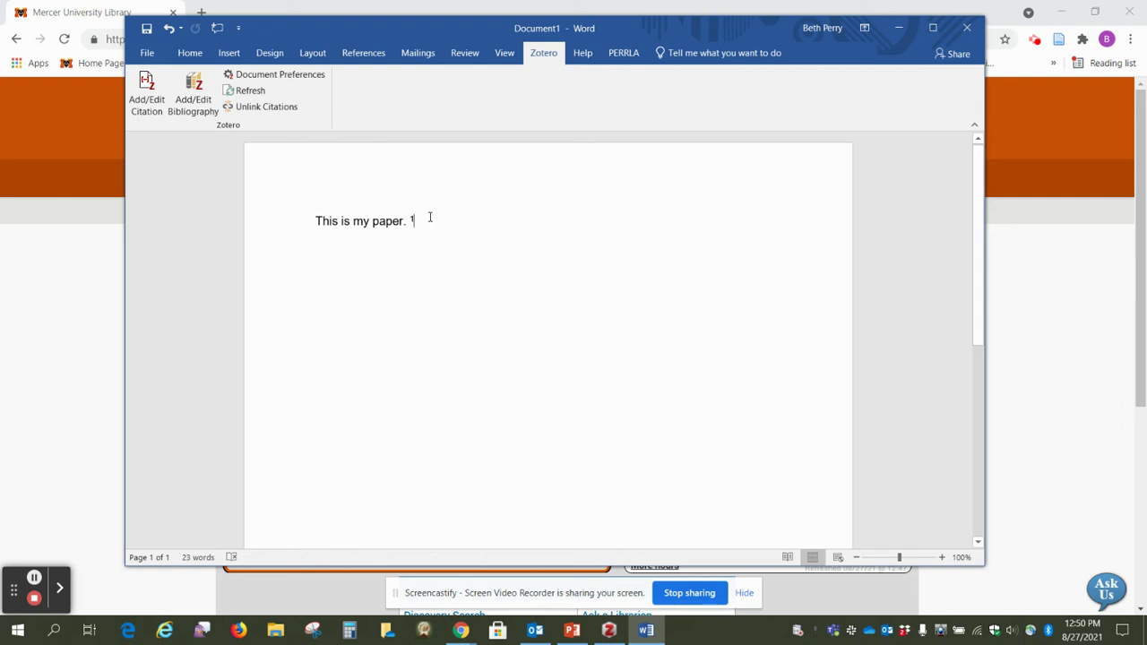
Add 'This is my second footnote.' with a footnote citing Petrella's Beyond Liberation Theology, page 5
text(Thi)
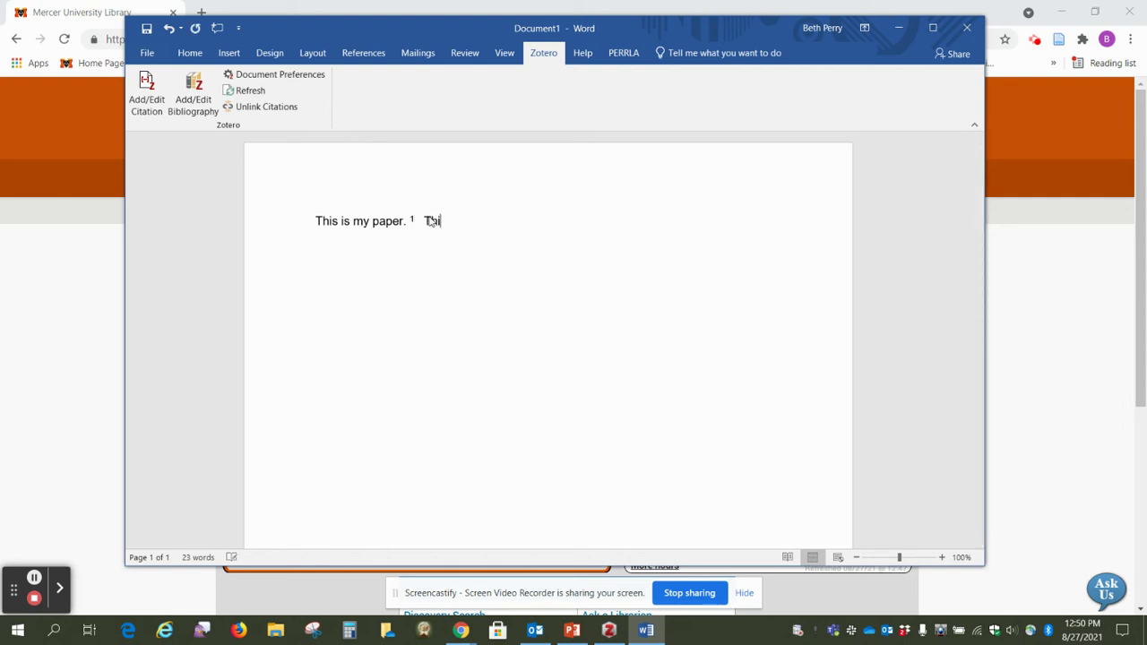
text(s is my secon)
text(d footnote.)
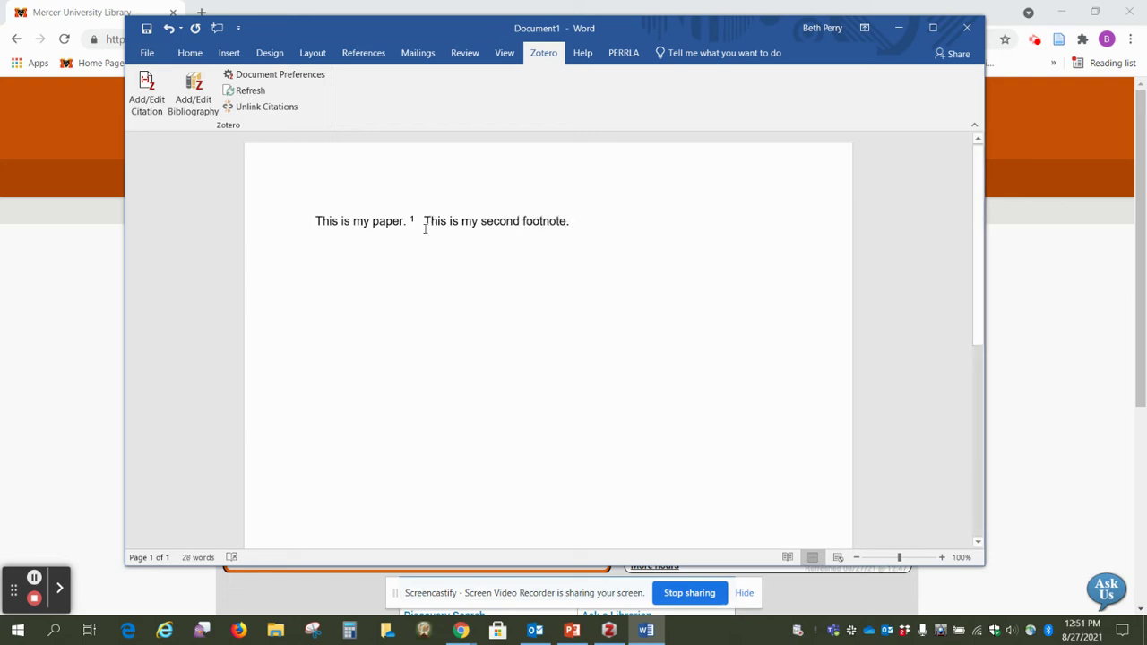
click(148, 85)
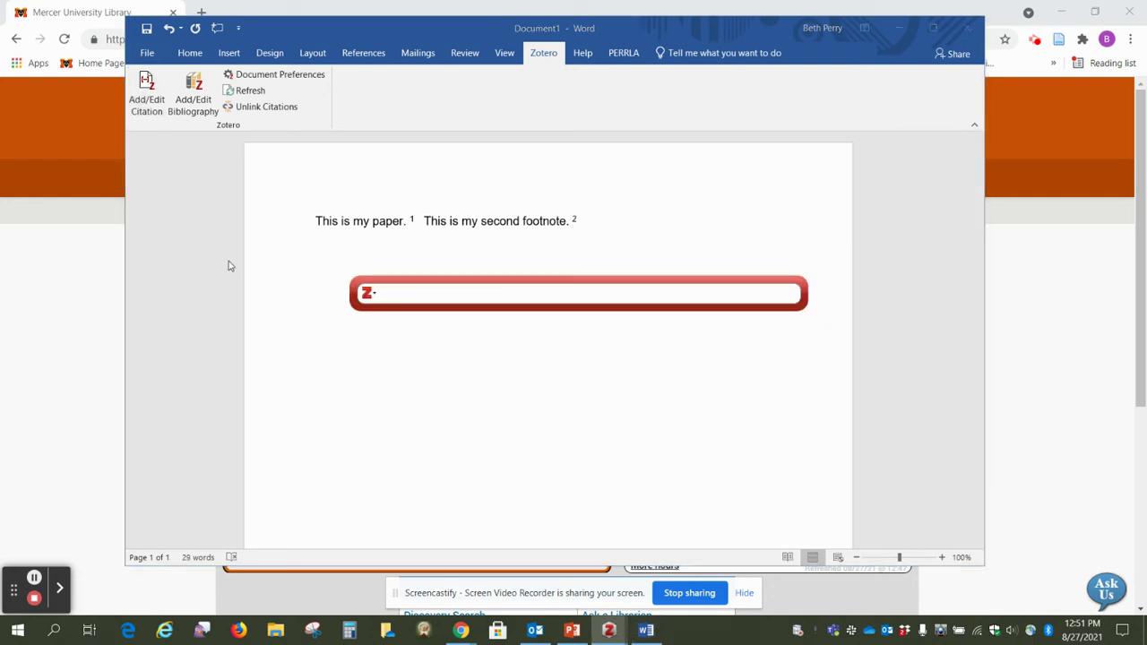
click(370, 295)
click(380, 315)
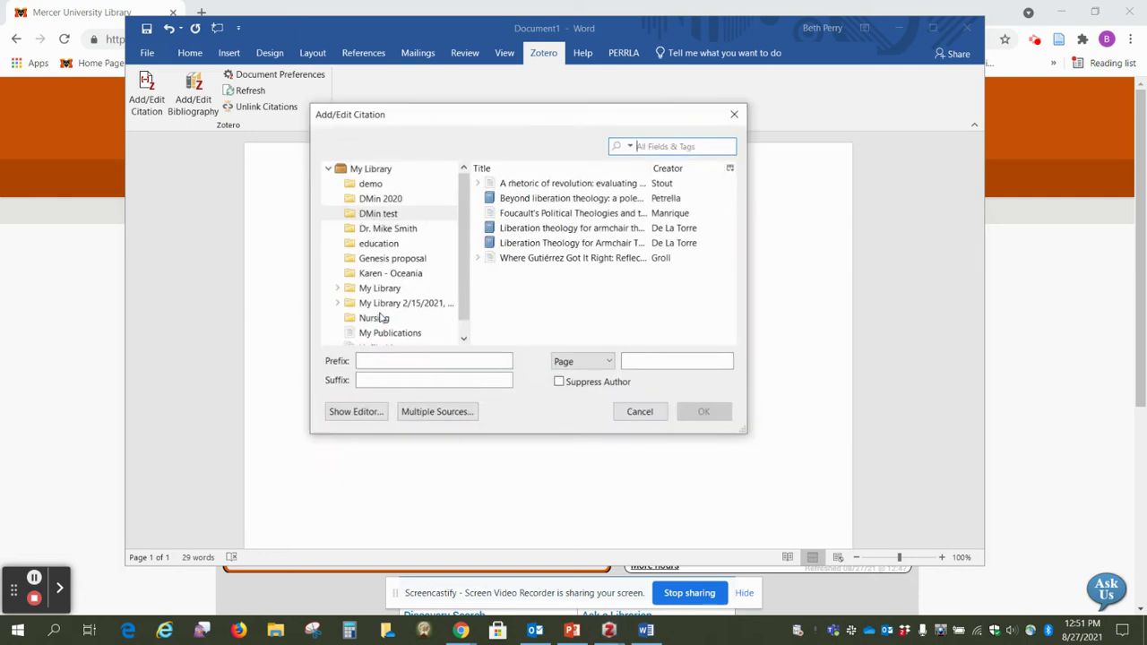
click(533, 199)
click(633, 361)
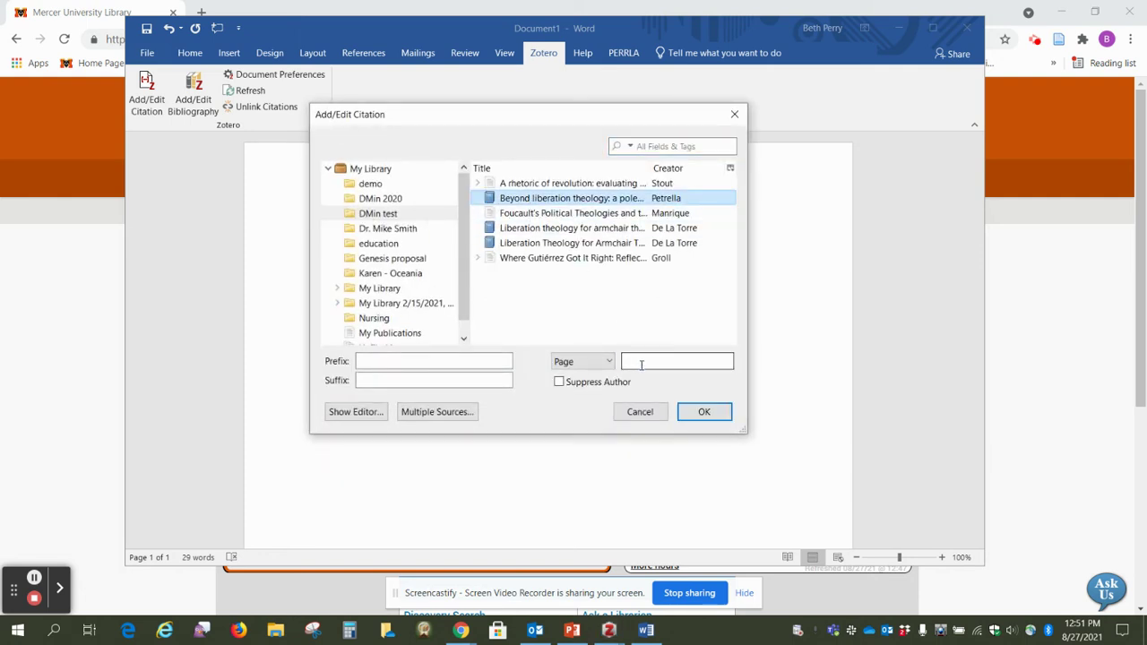
text(5)
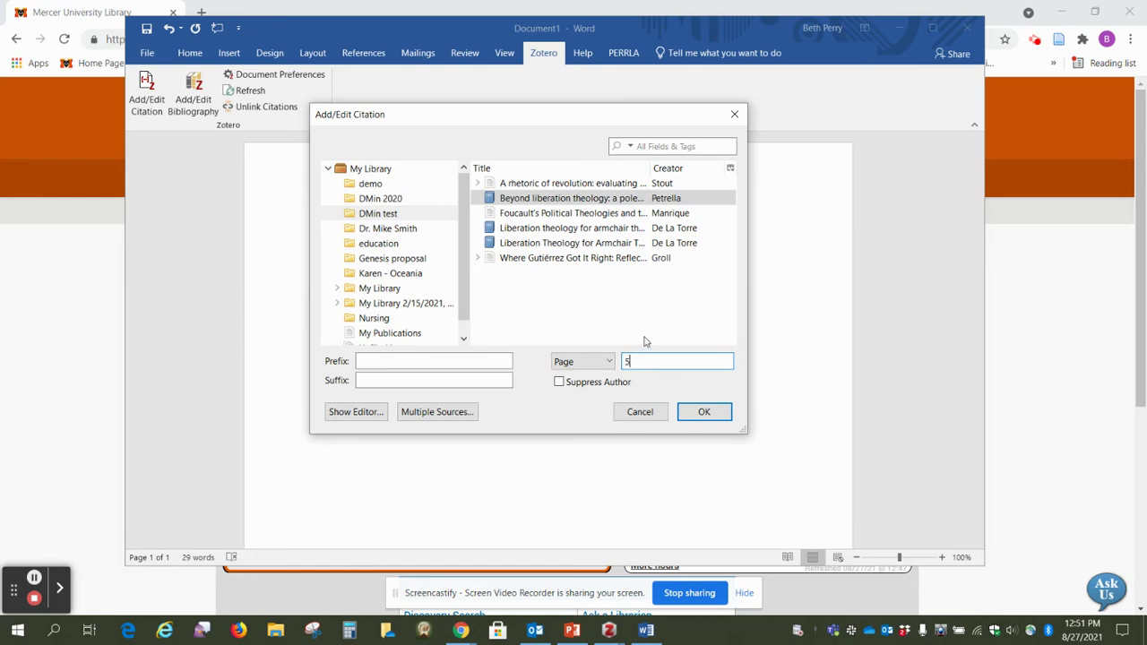
click(712, 420)
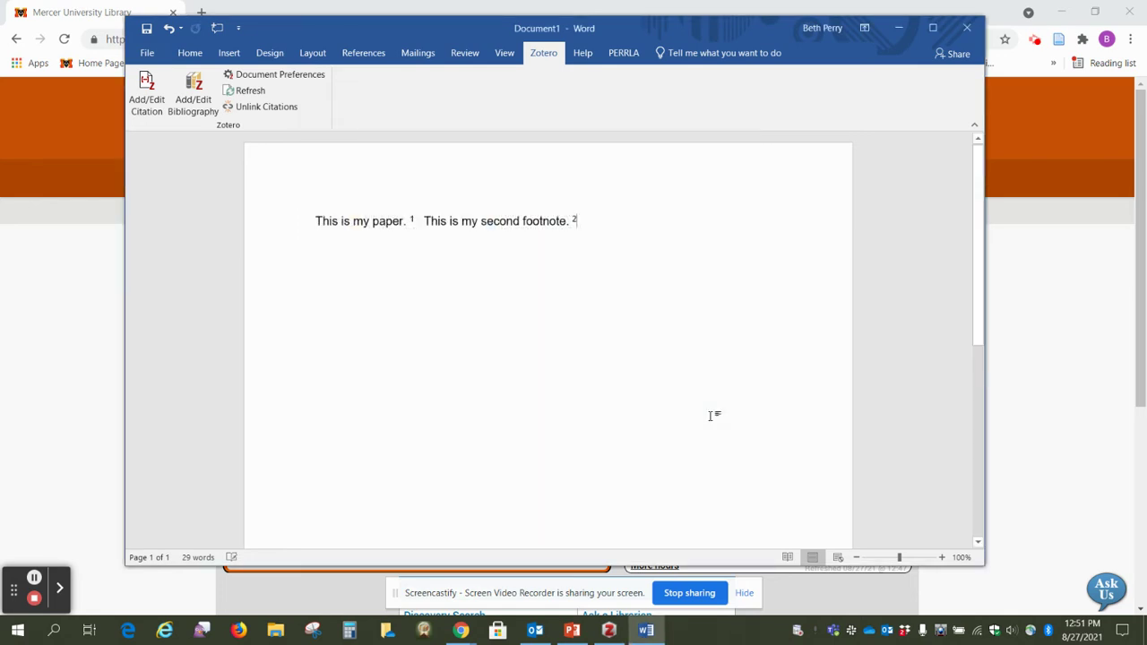
scroll(712, 415, down, 5)
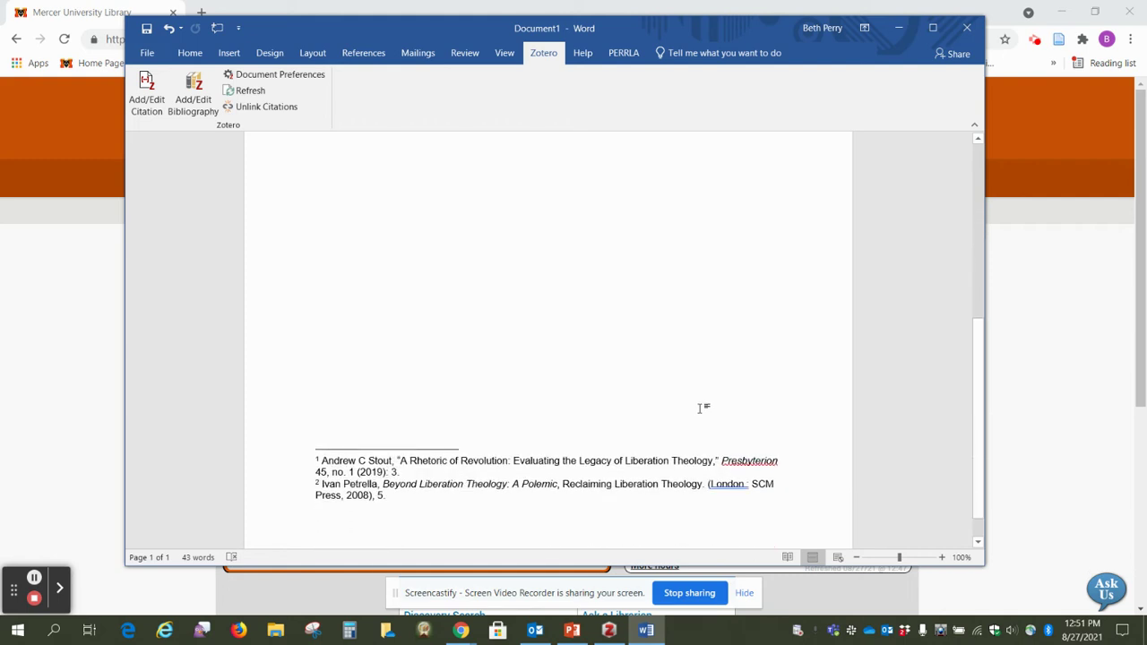
scroll(703, 408, up, 3)
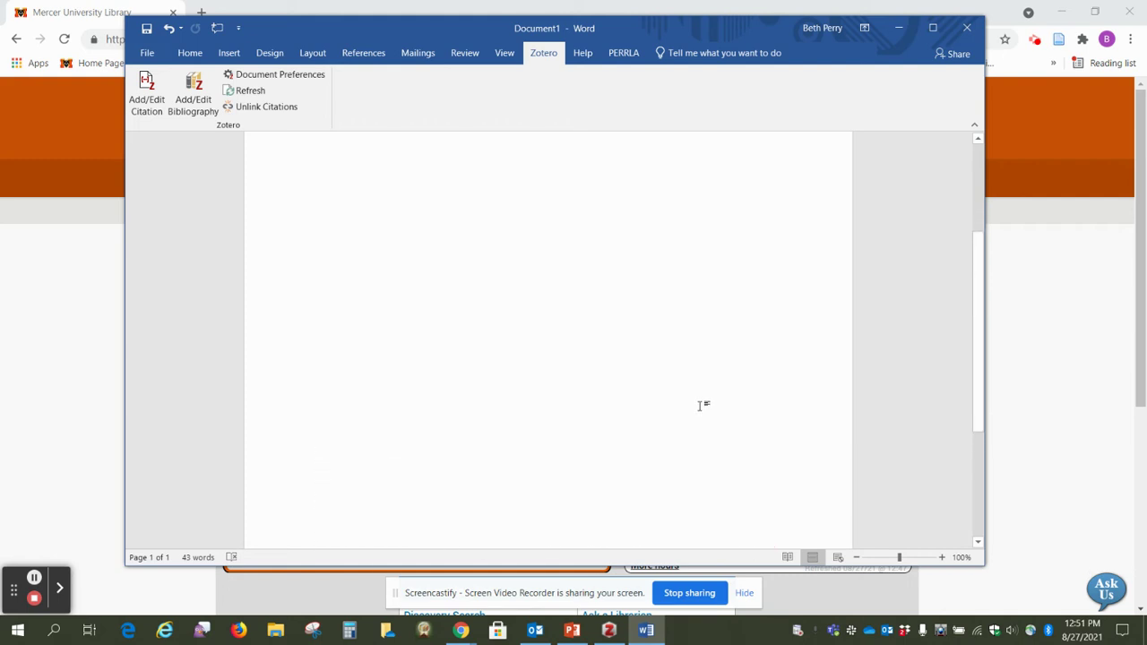
scroll(699, 403, up, 2)
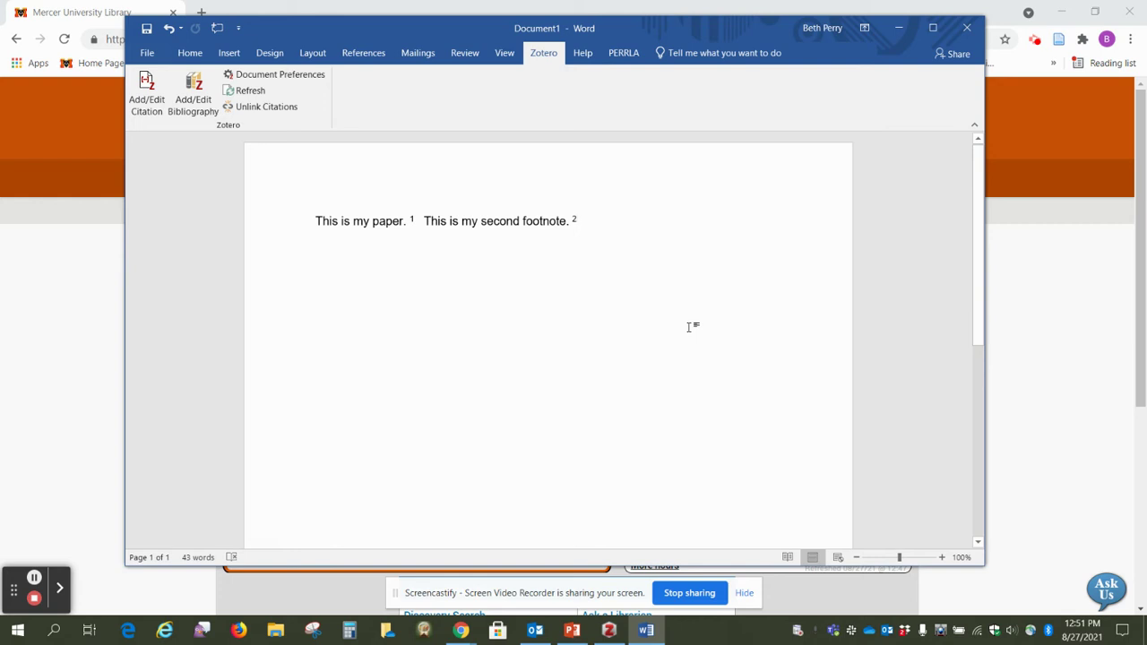
Add 'This is the last one.' with a footnote citing Groll's 'Where Gutiérrez Got It Right,' page 4
text(This is t)
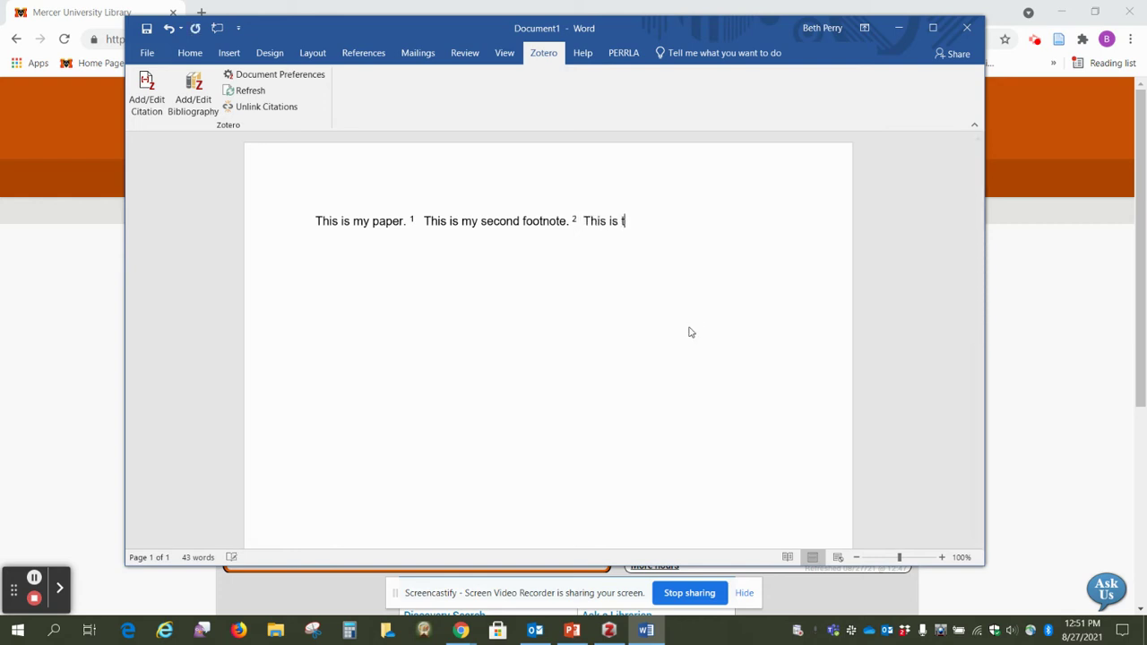
text(he last one.)
click(146, 86)
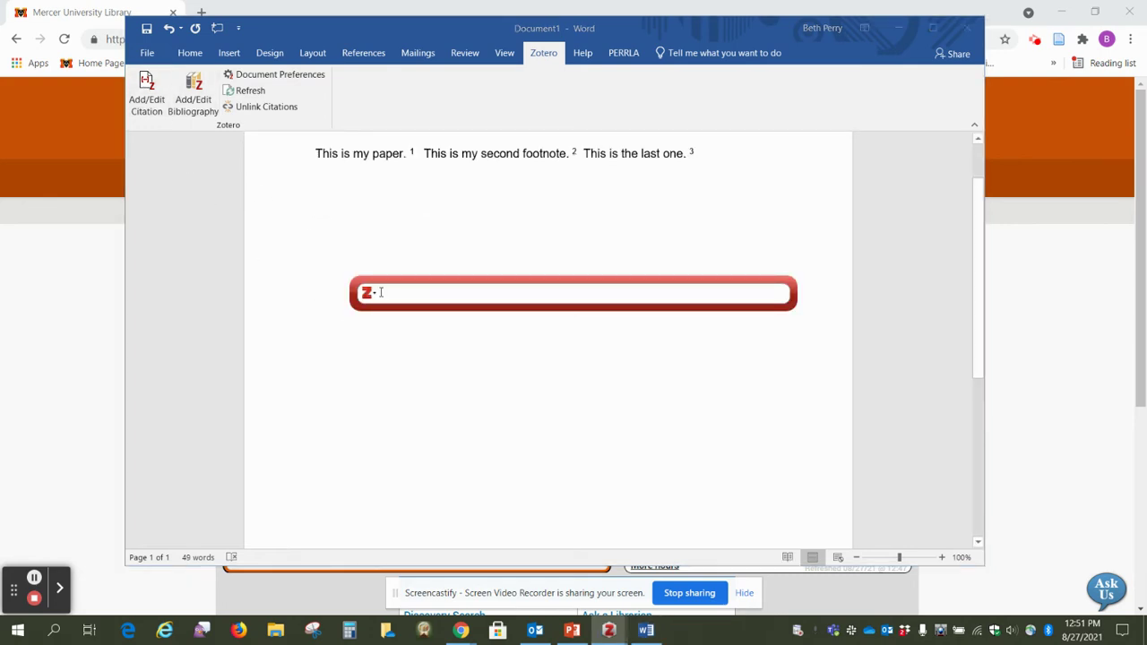
click(374, 296)
click(383, 321)
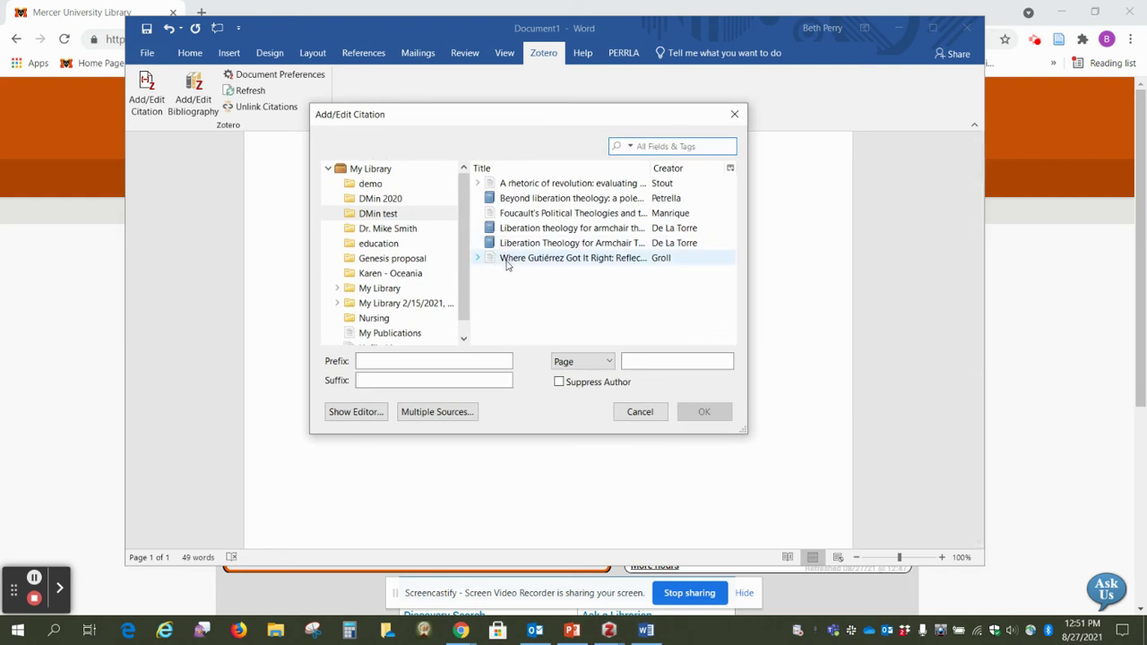
click(507, 260)
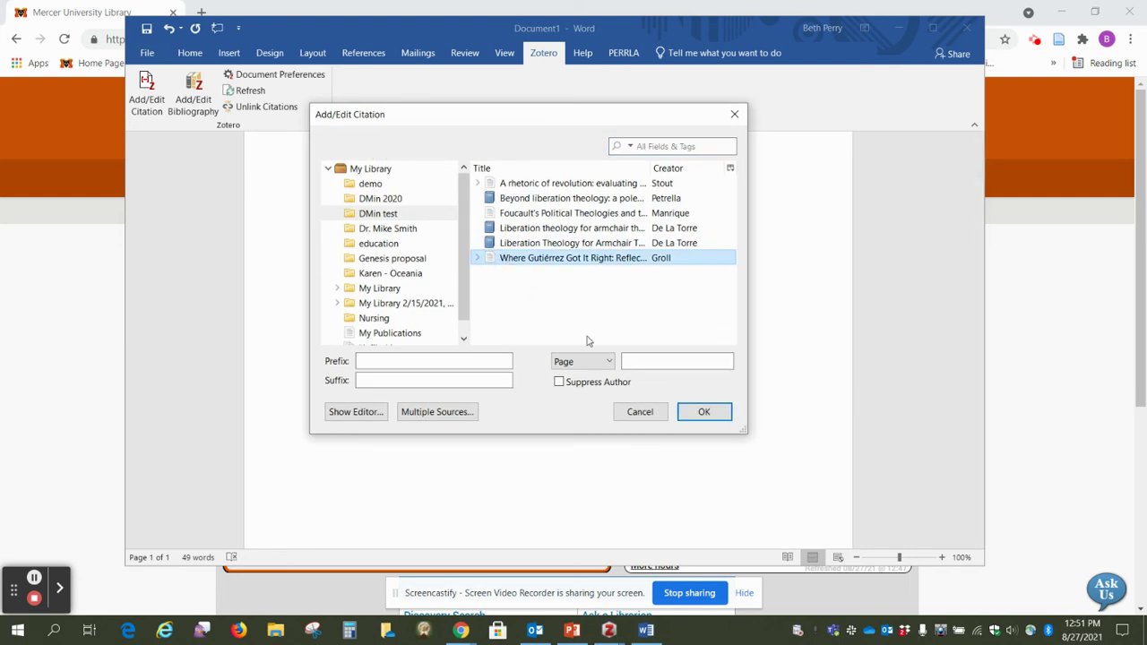
click(639, 362)
text(4)
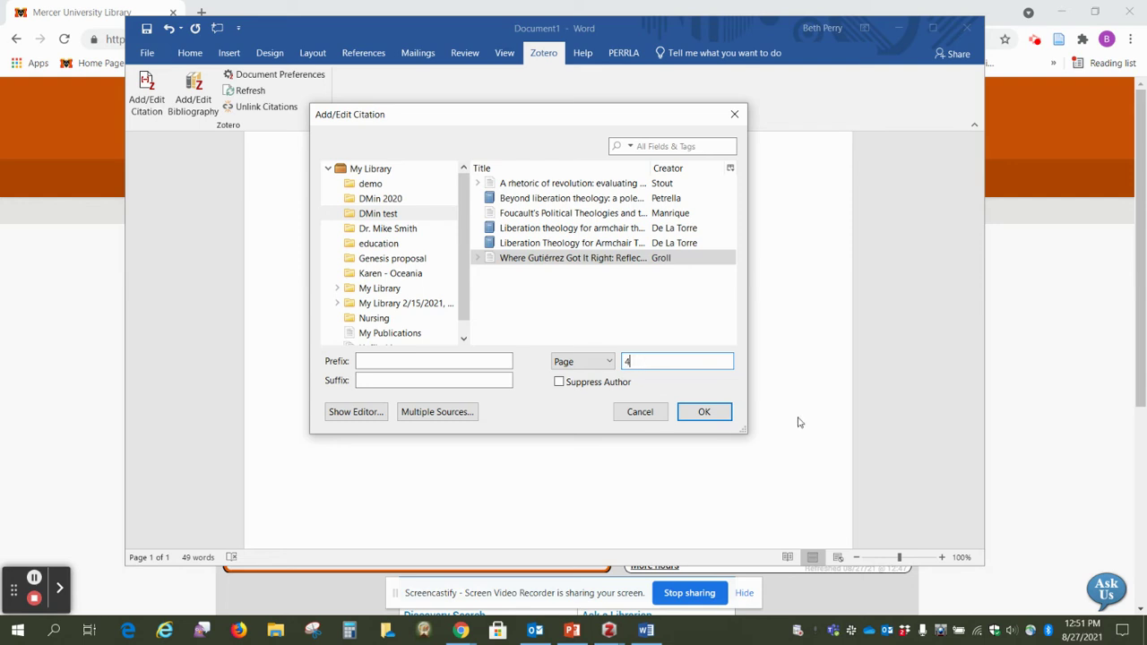
click(723, 414)
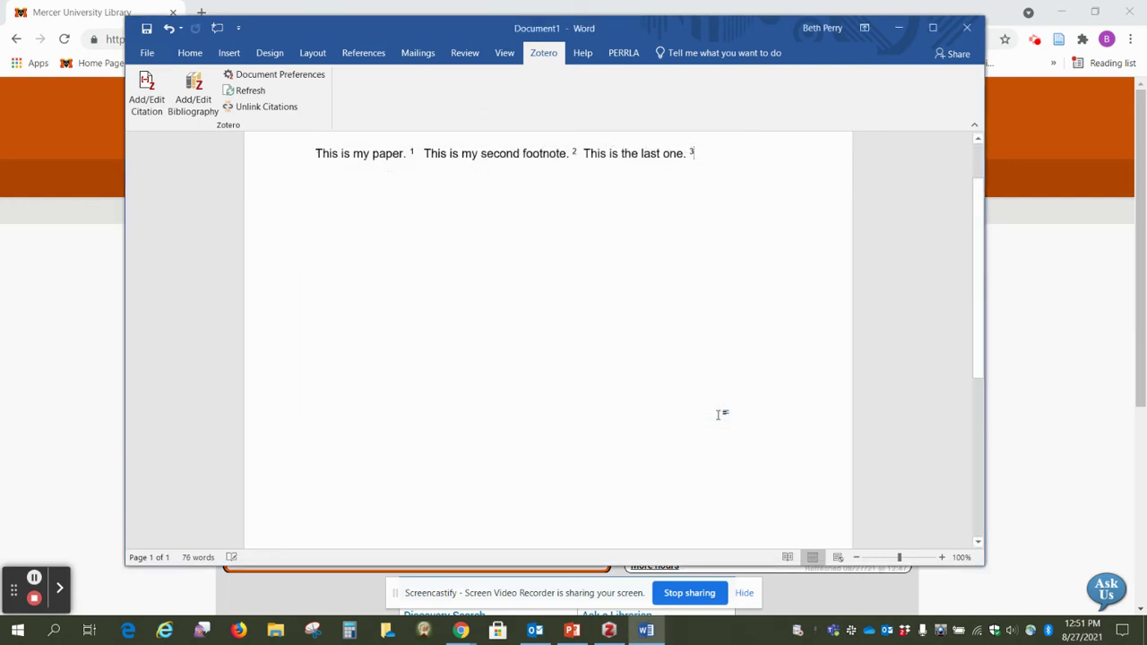
Scroll to the page bottom and select all three footnotes
scroll(613, 331, down, 3)
scroll(613, 331, down, 3)
scroll(613, 330, down, 2)
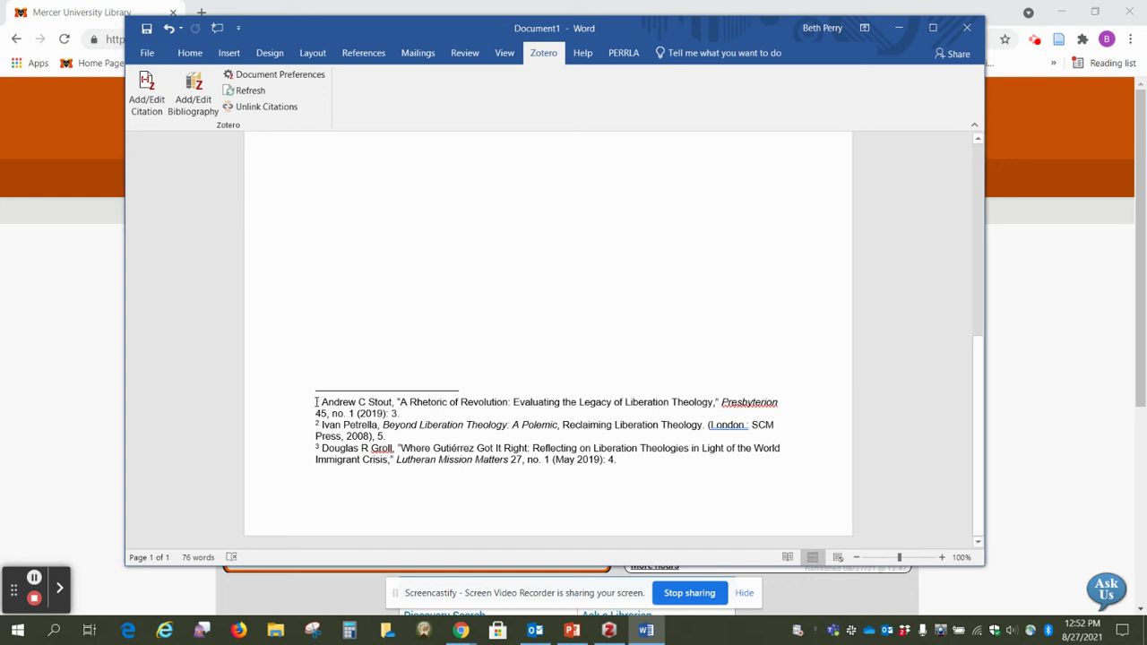
drag(315, 402, 359, 459)
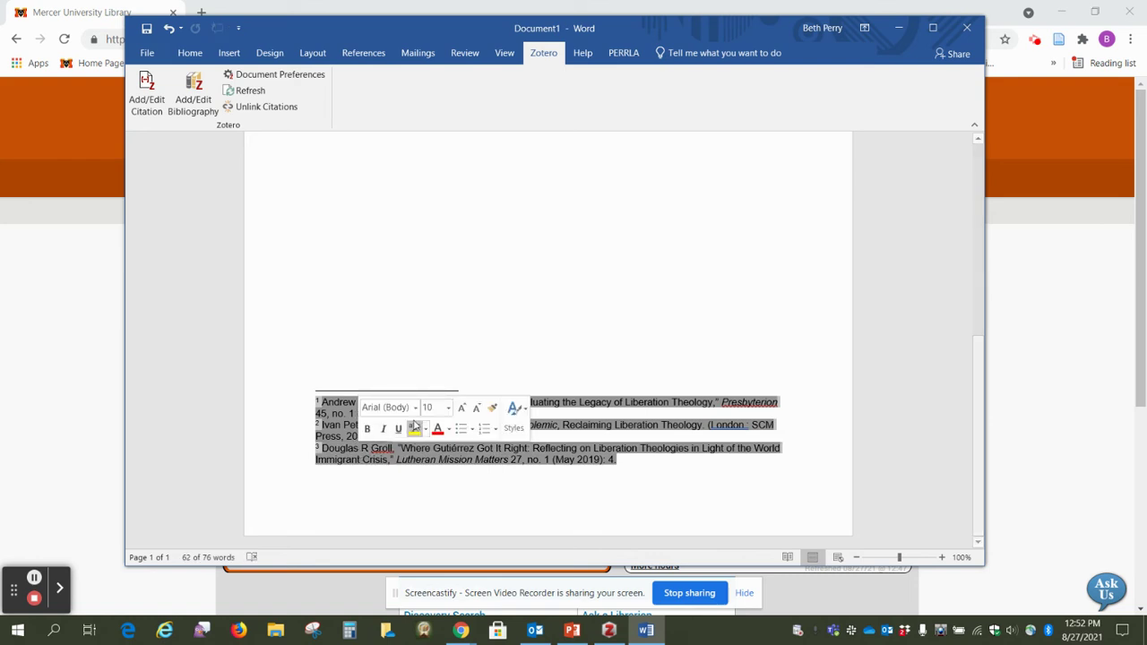
Set the selected footnotes to 12 point
click(448, 408)
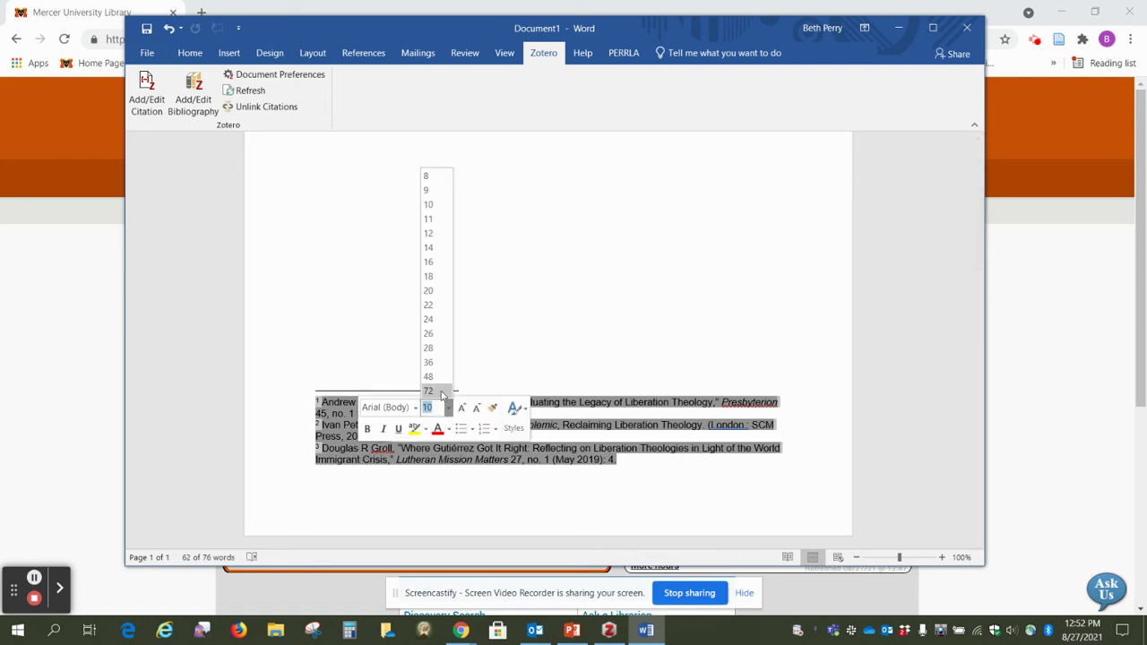
click(434, 234)
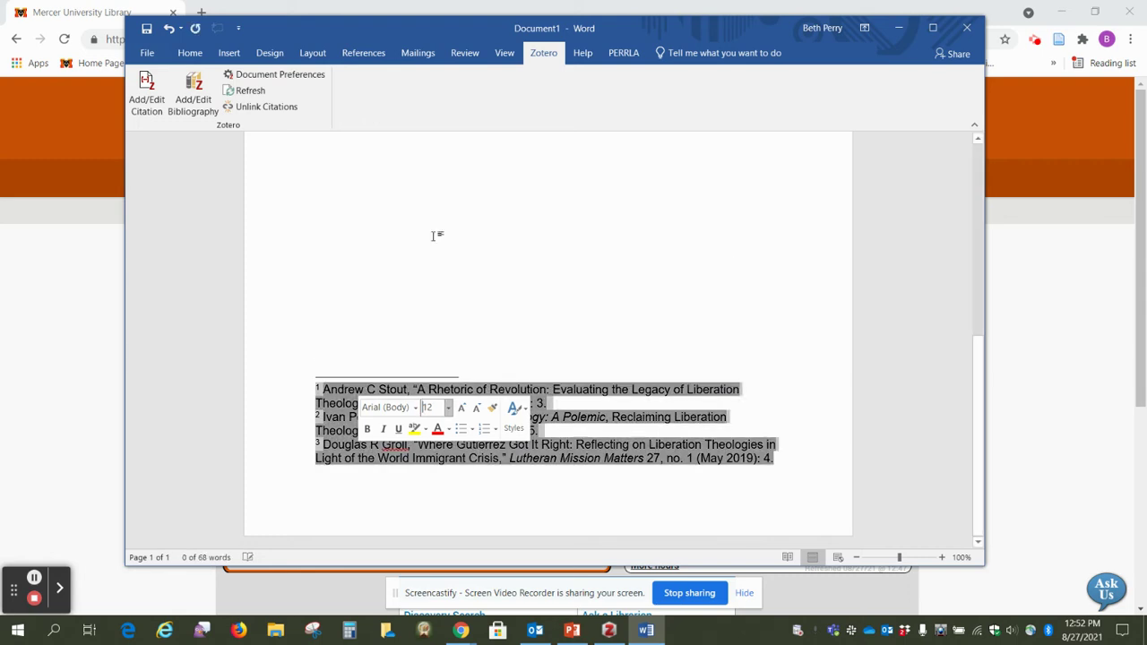
click(415, 302)
Place the caret at the start of footnote 1
scroll(140, 482, down, 10)
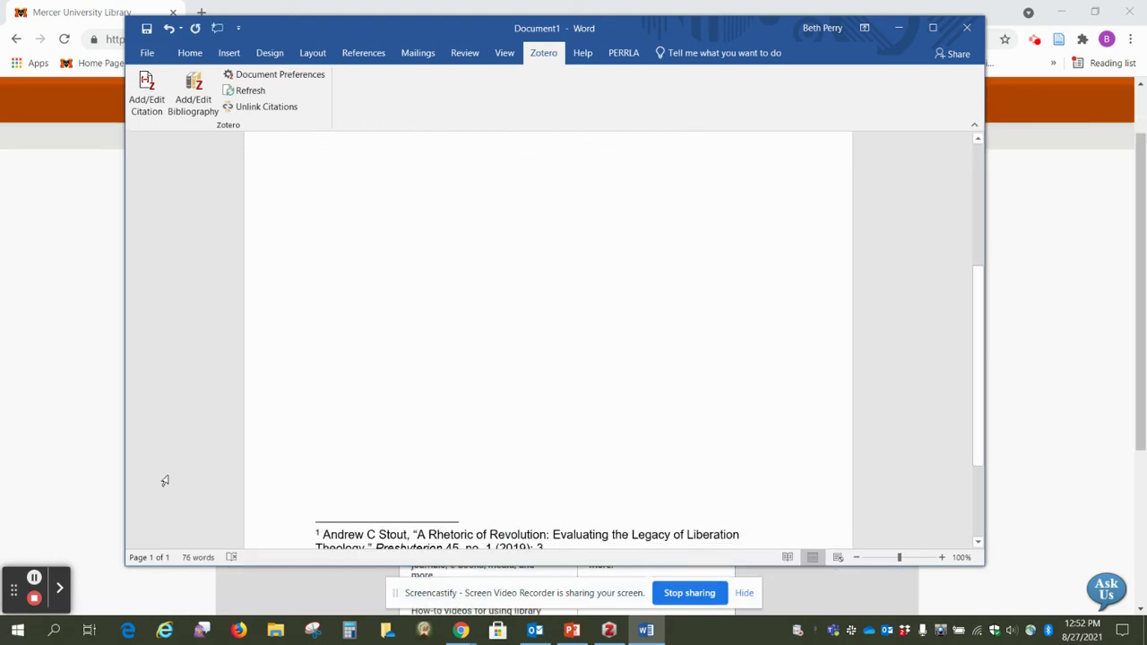
scroll(170, 481, down, 3)
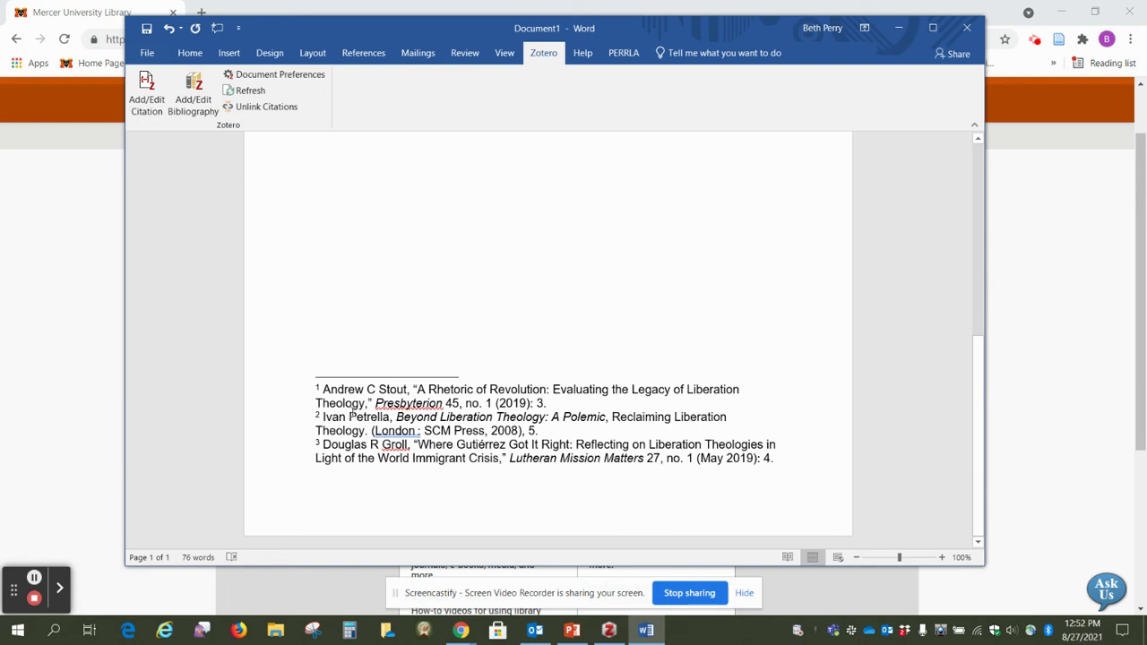
double_click(317, 387)
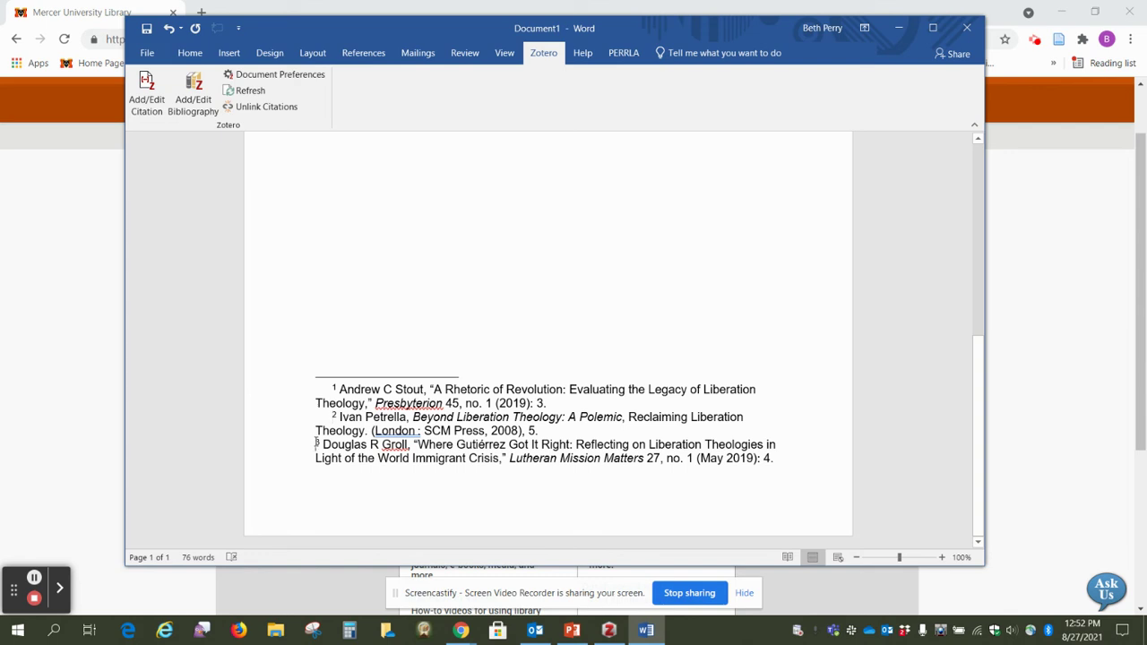
Indent the footnotes' first lines and add a blank line after footnotes 1, 2 and 3
click(316, 443)
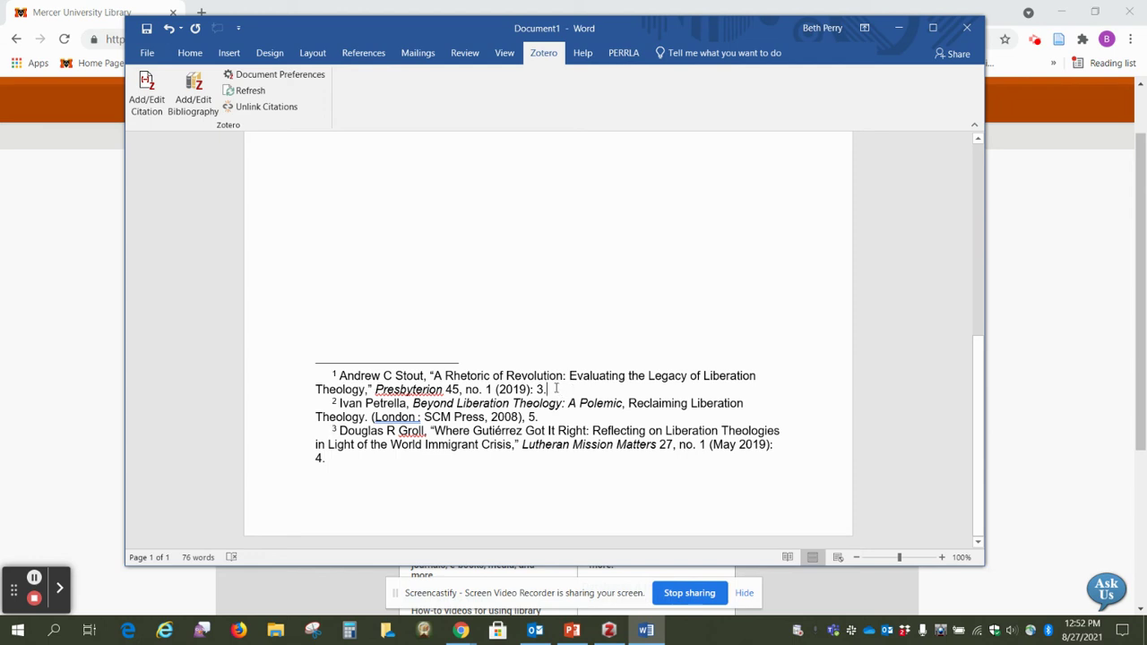
key(Return)
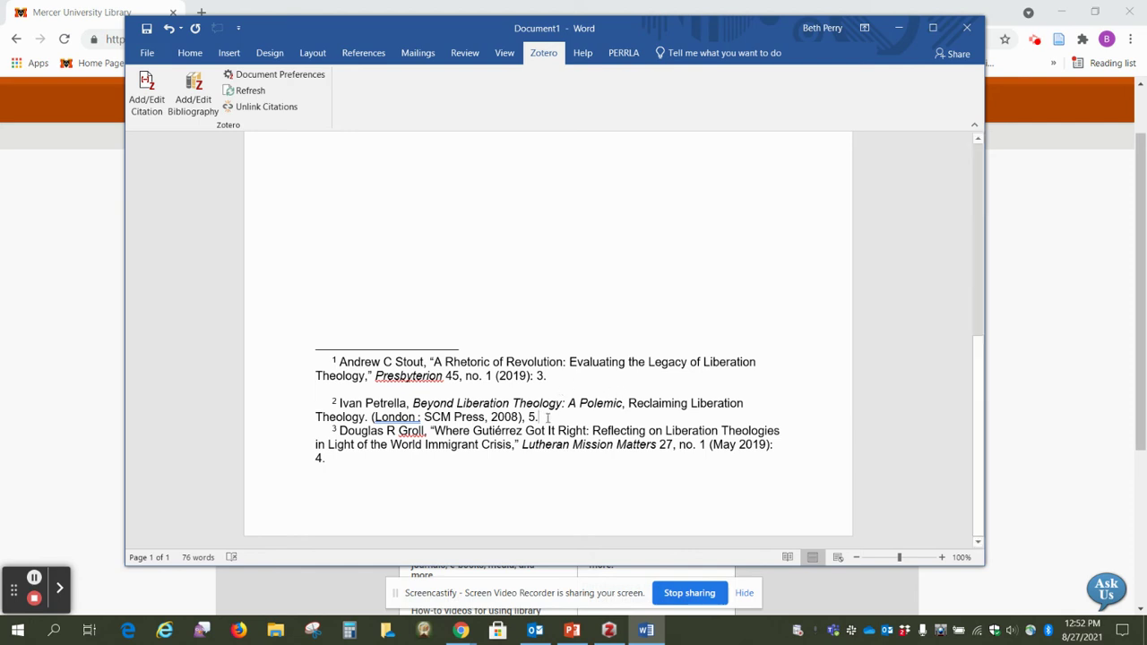
key(Return)
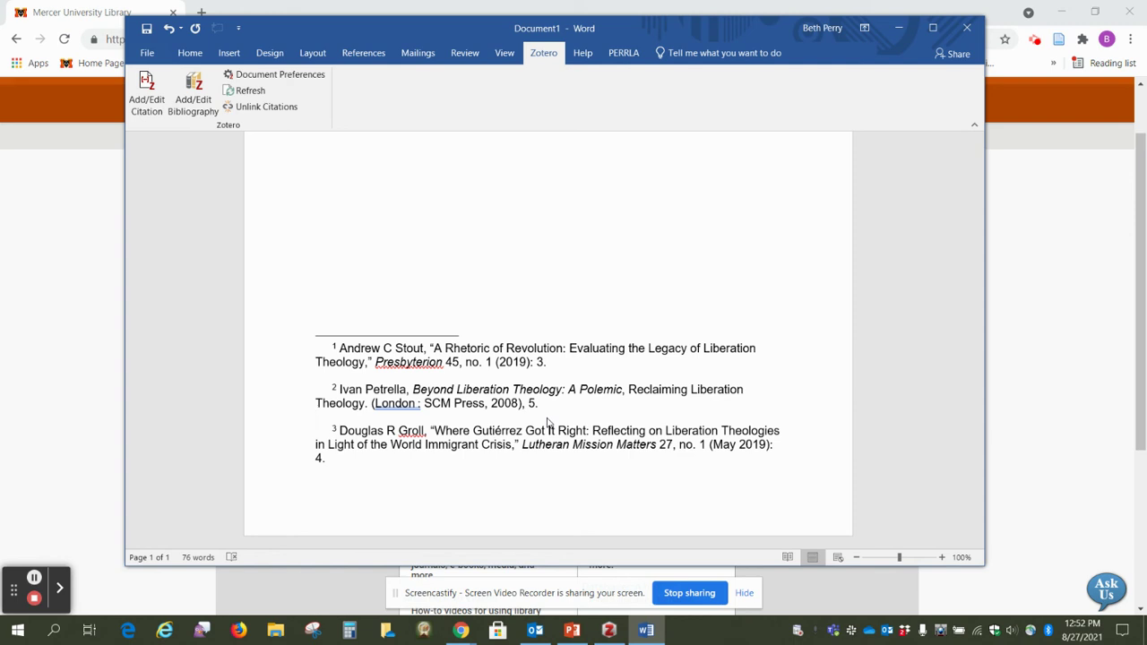
click(342, 466)
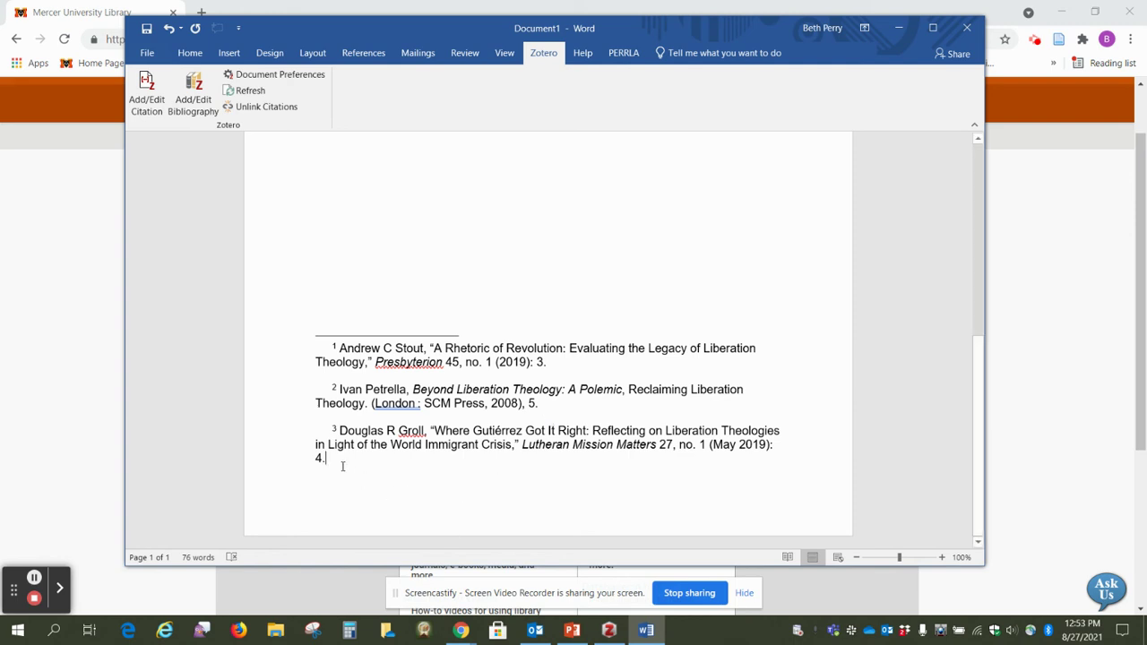
key(Return)
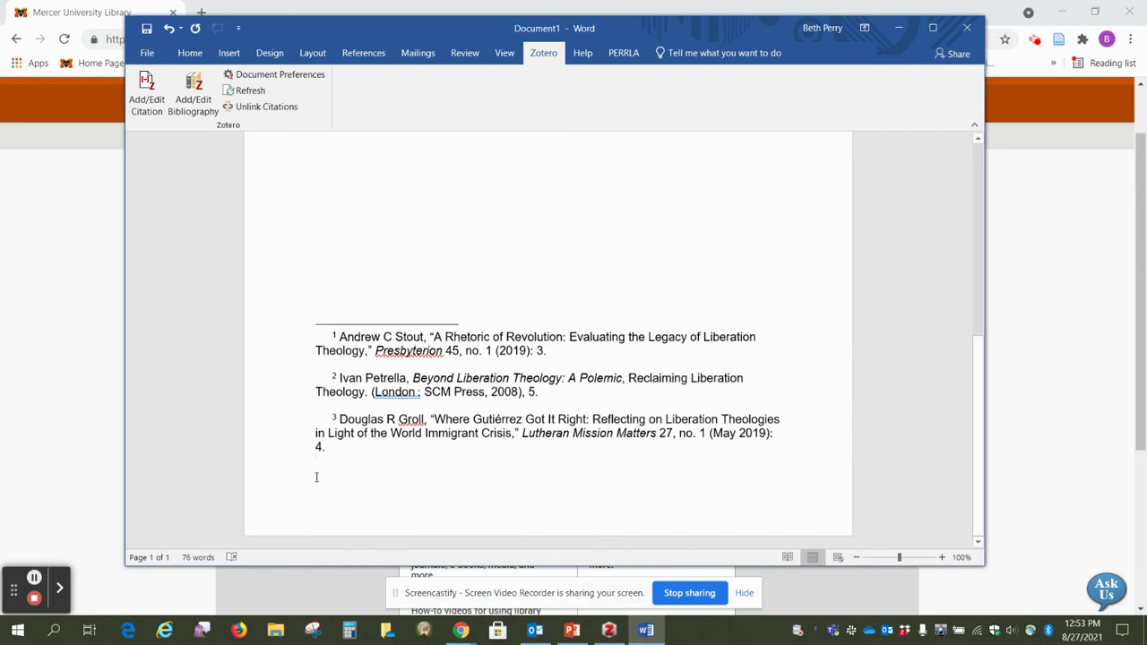
scroll(272, 358, up, 2)
scroll(273, 357, up, 5)
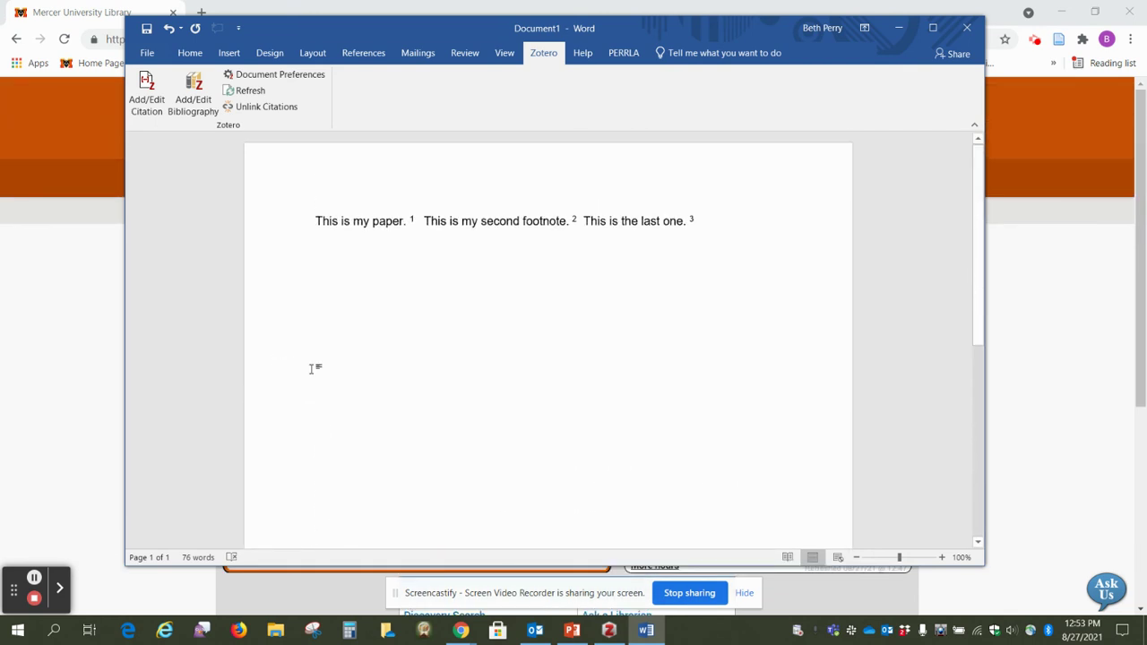
Insert a page break after the body text to start page 2
click(331, 261)
click(705, 216)
key(Return)
click(228, 53)
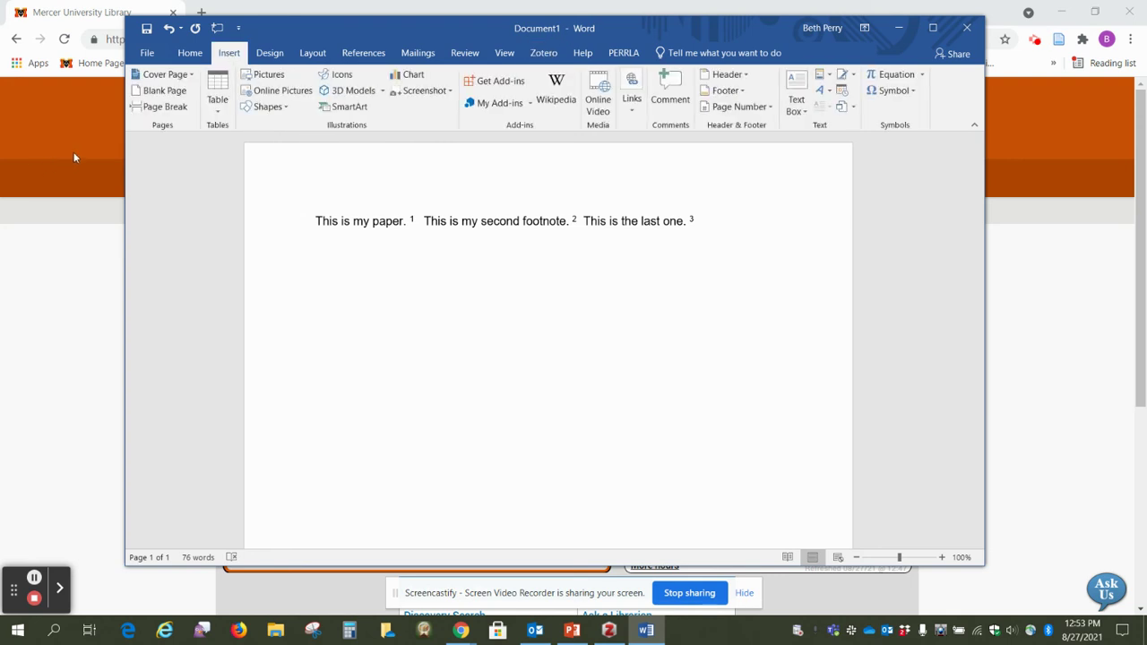
click(160, 109)
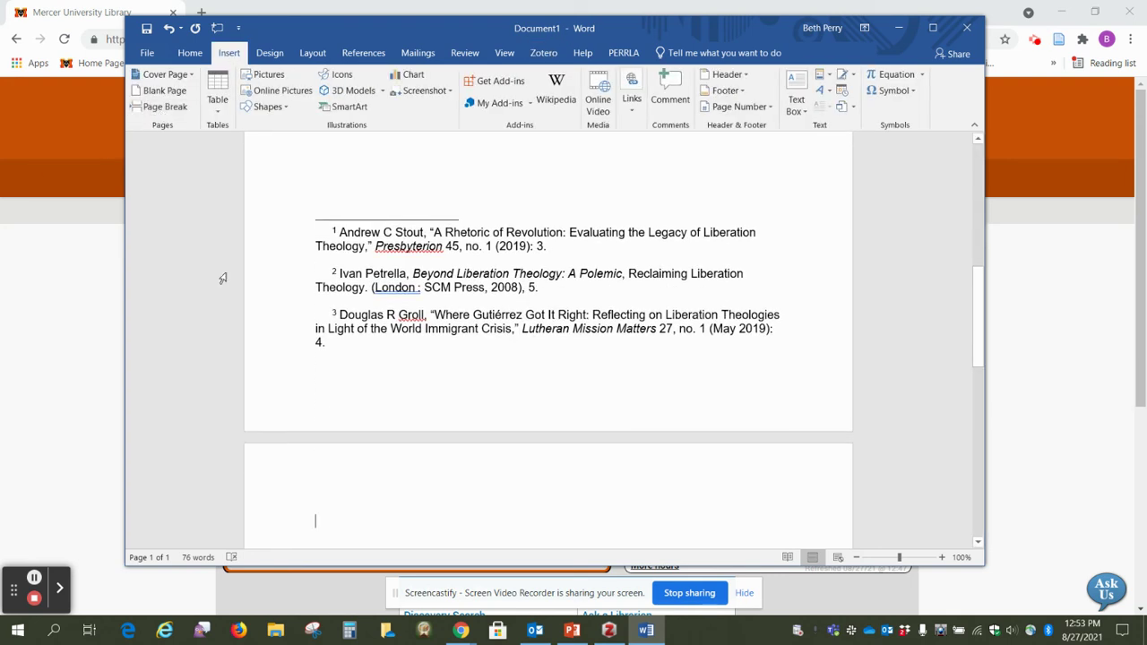
Type 'Bibliography' at the top of the new page and select it
scroll(267, 371, down, 5)
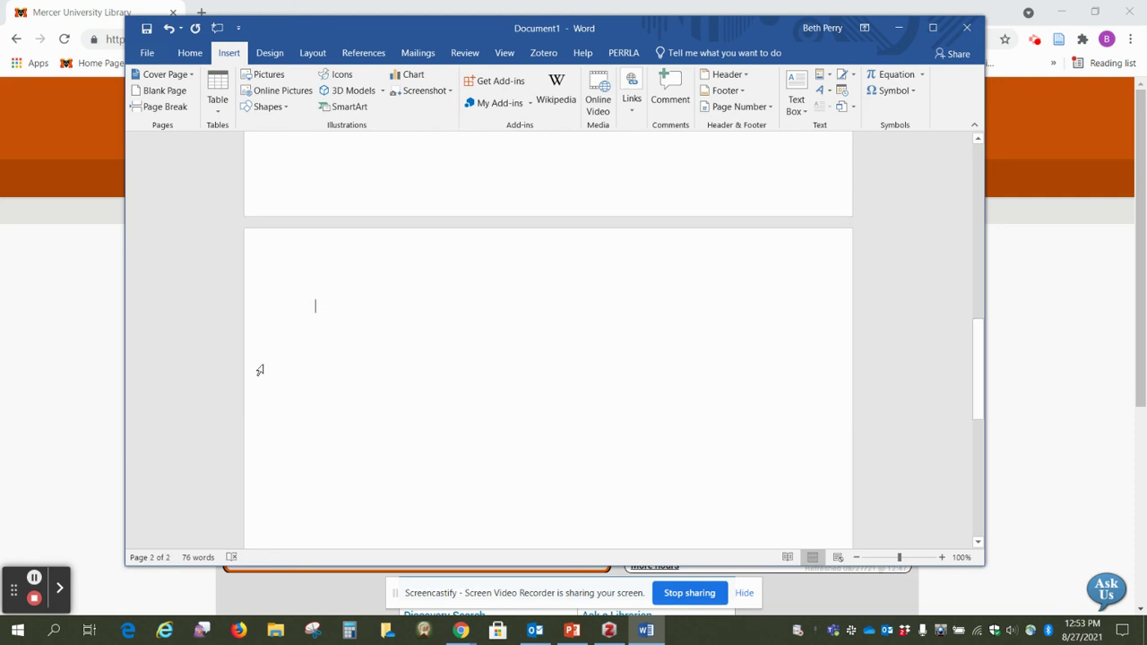
text(Bib)
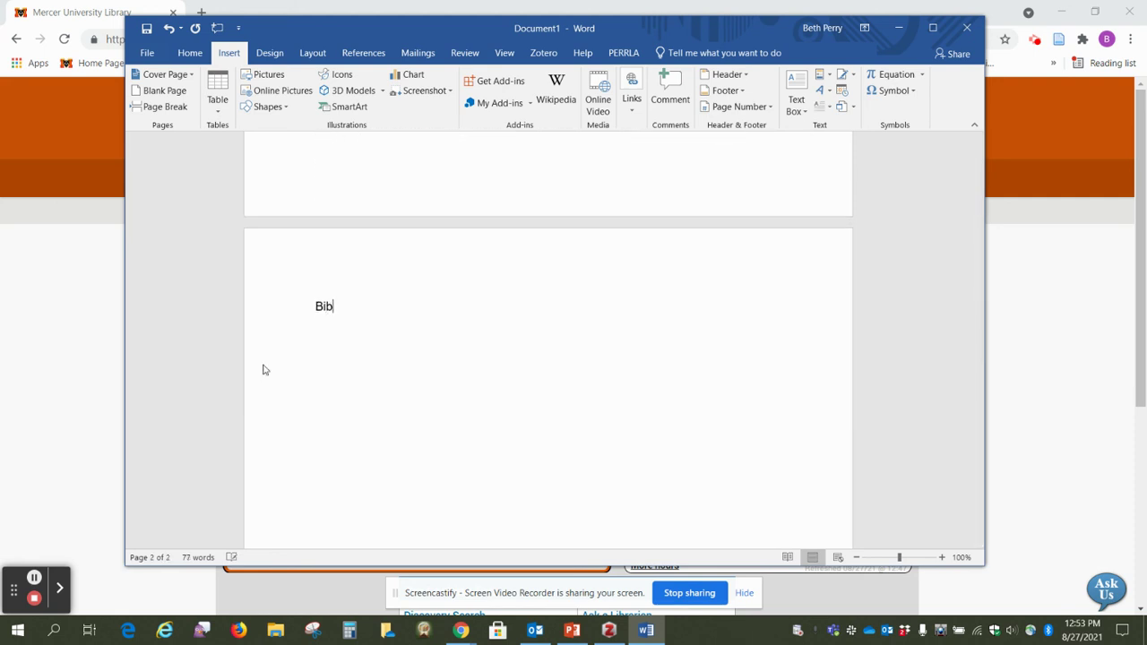
text(liography)
drag(314, 307, 382, 304)
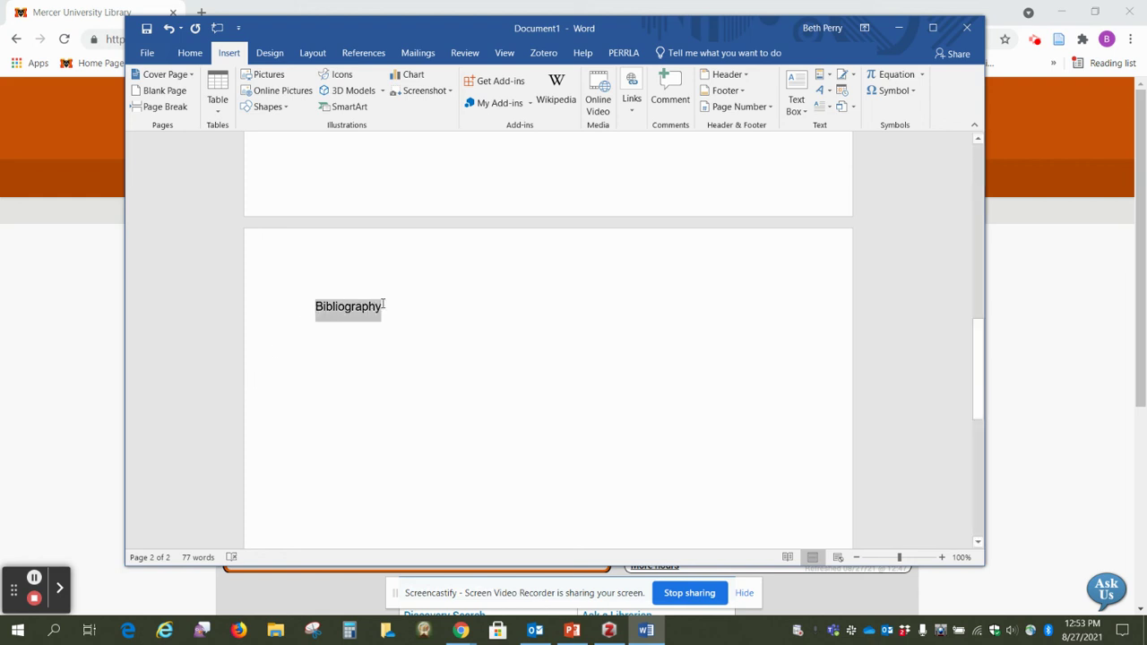
click(184, 54)
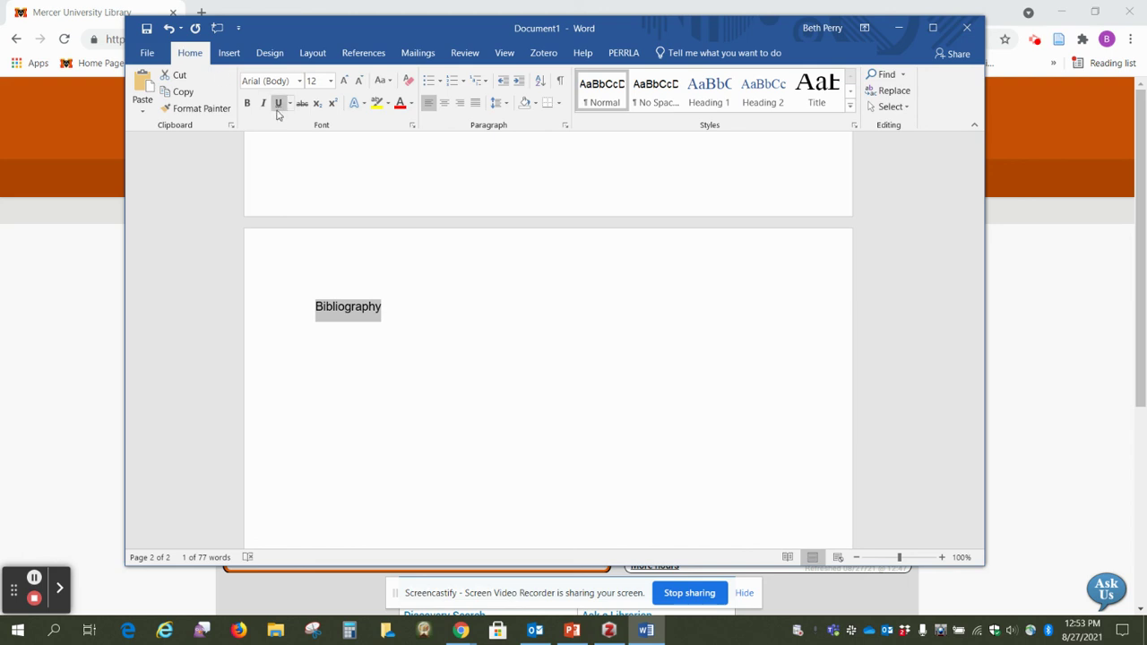
Center the Bibliography heading and start a left-aligned blank line below it
click(444, 102)
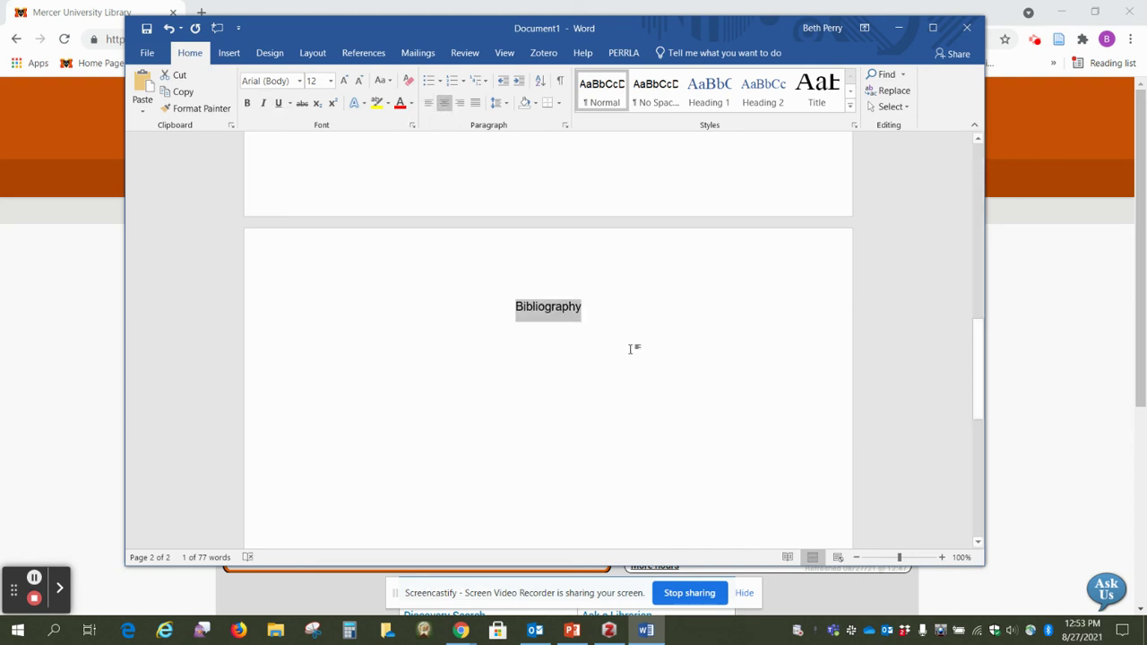
click(595, 306)
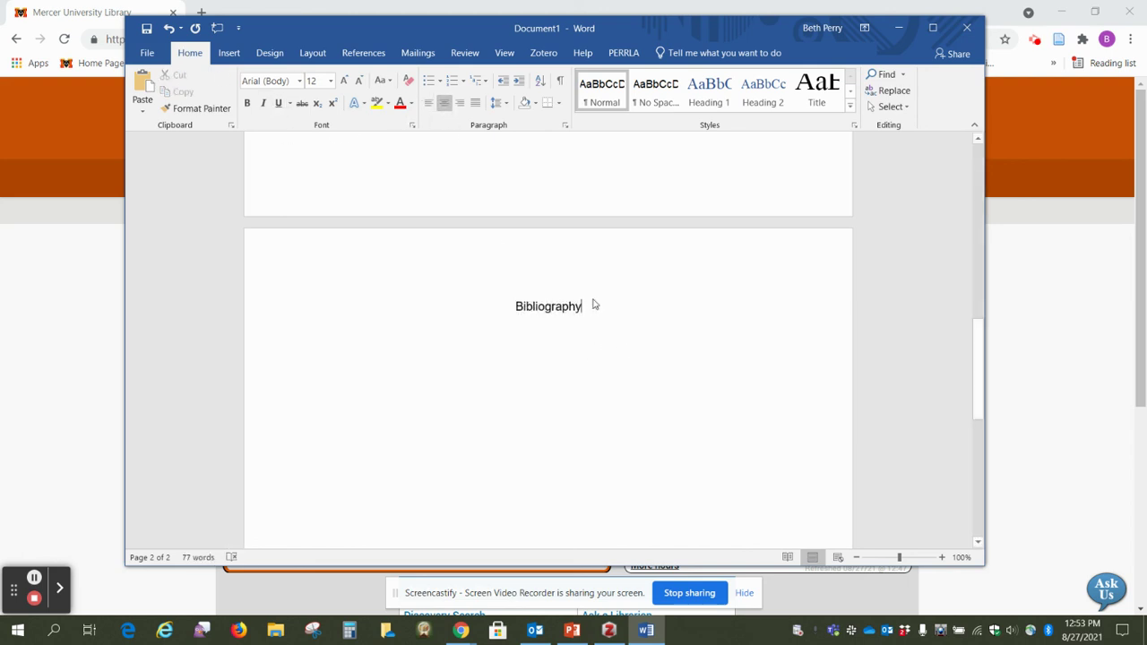
key(Return)
key(Return)
click(431, 105)
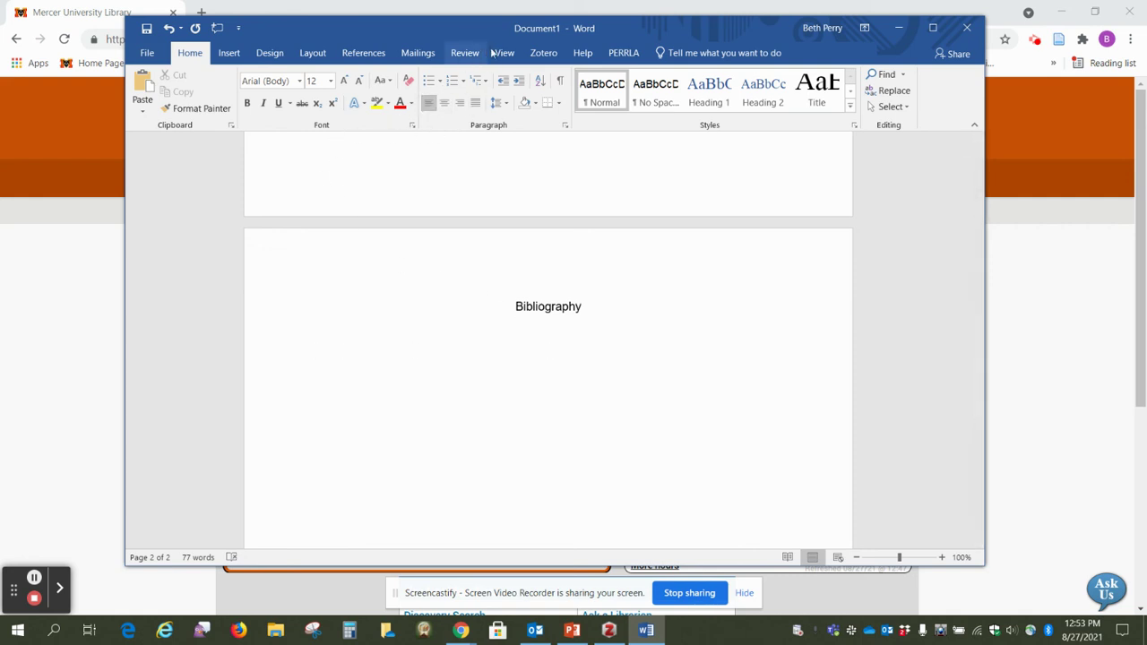
Insert the Zotero bibliography and separate the Groll, Petrella and Stout entries with blank lines
click(544, 53)
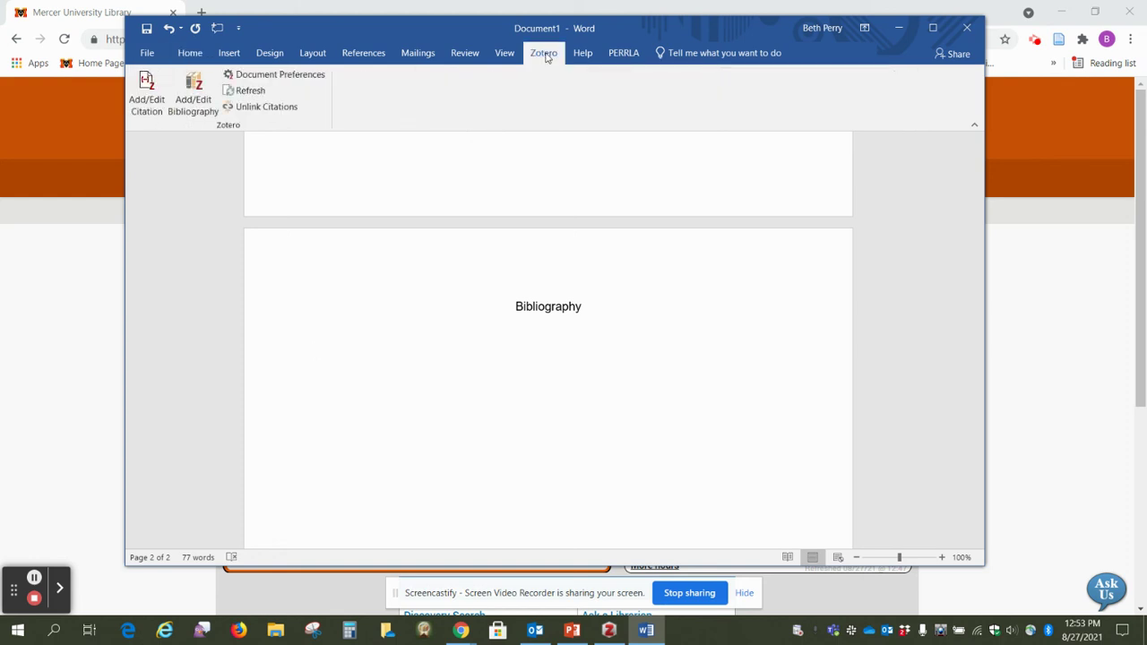
click(196, 103)
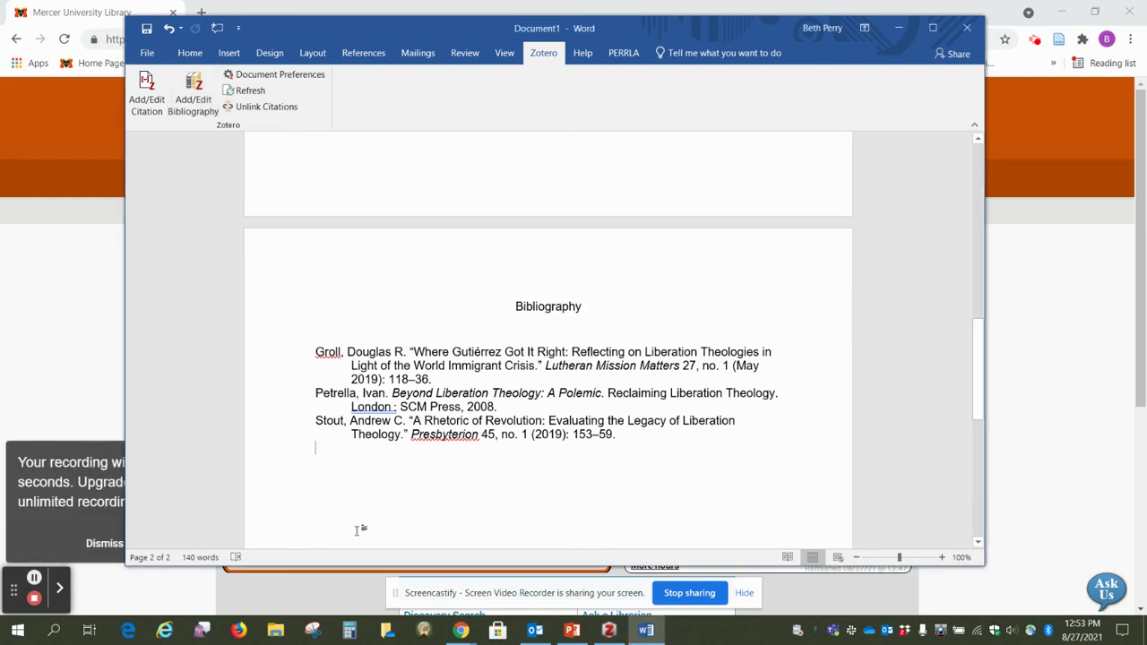
click(441, 379)
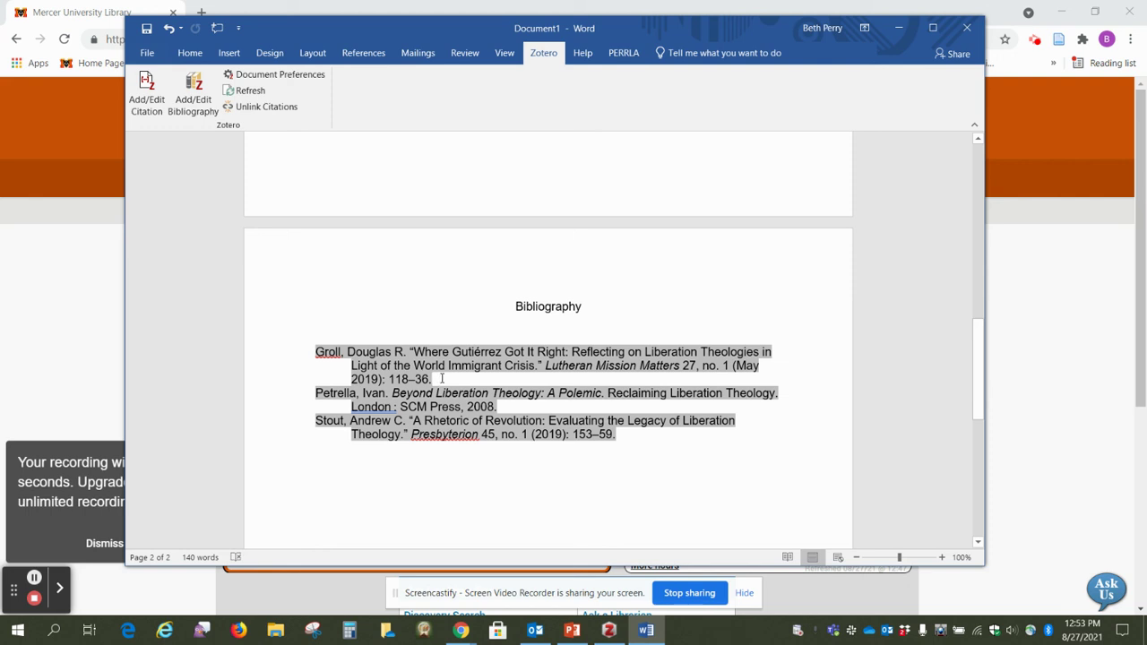
key(Return)
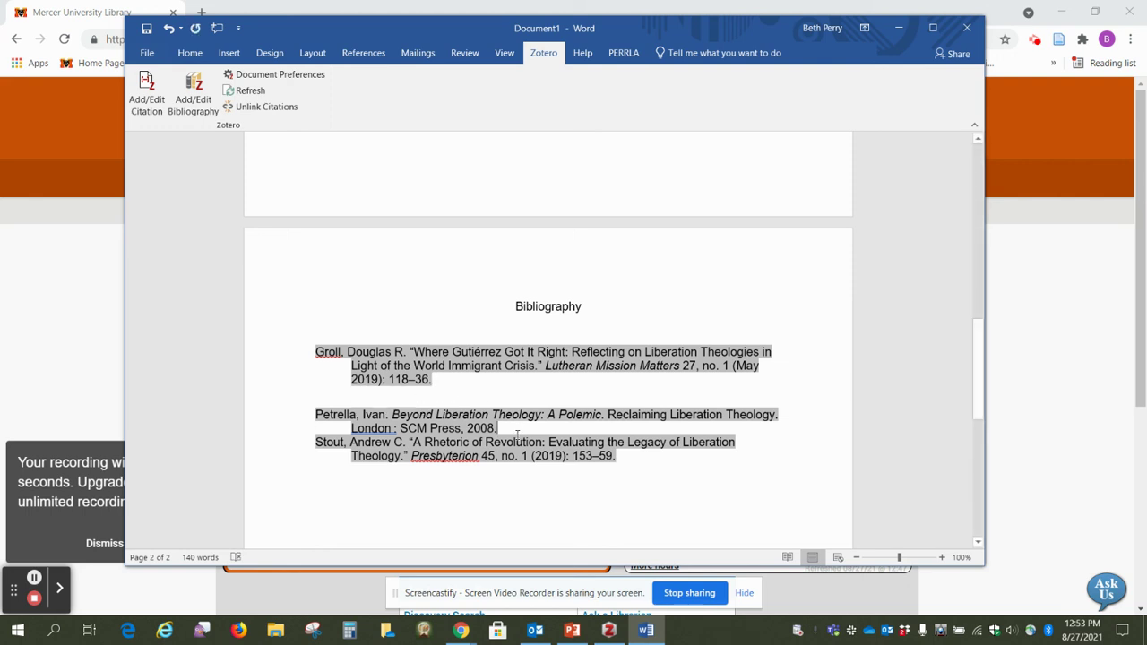
click(517, 435)
key(Return)
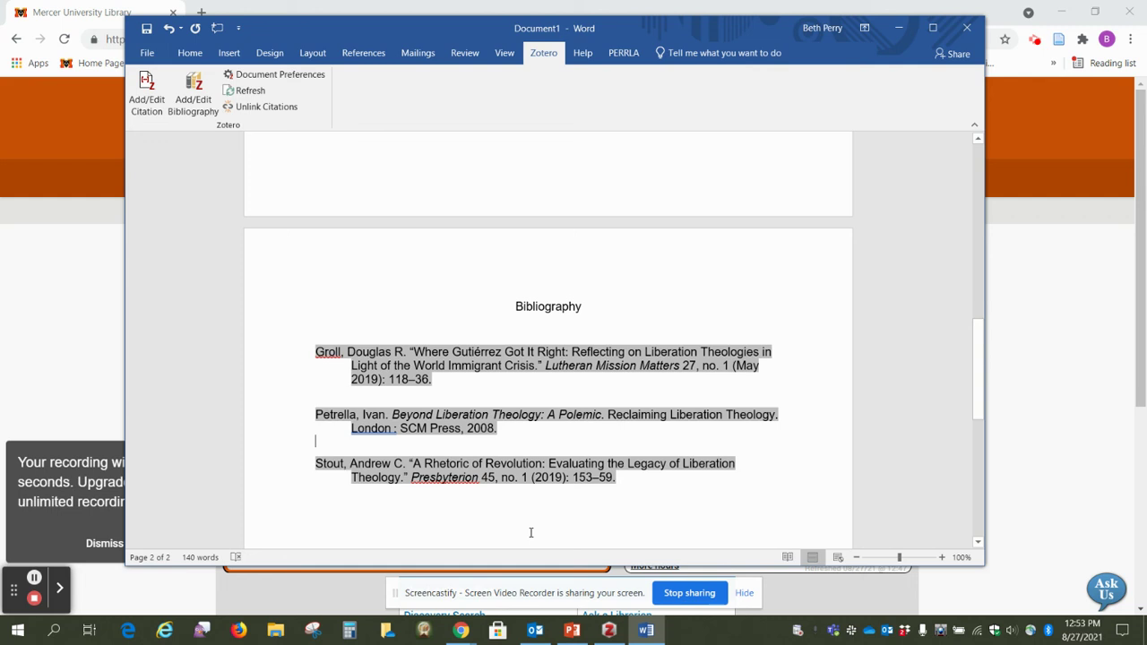
click(529, 535)
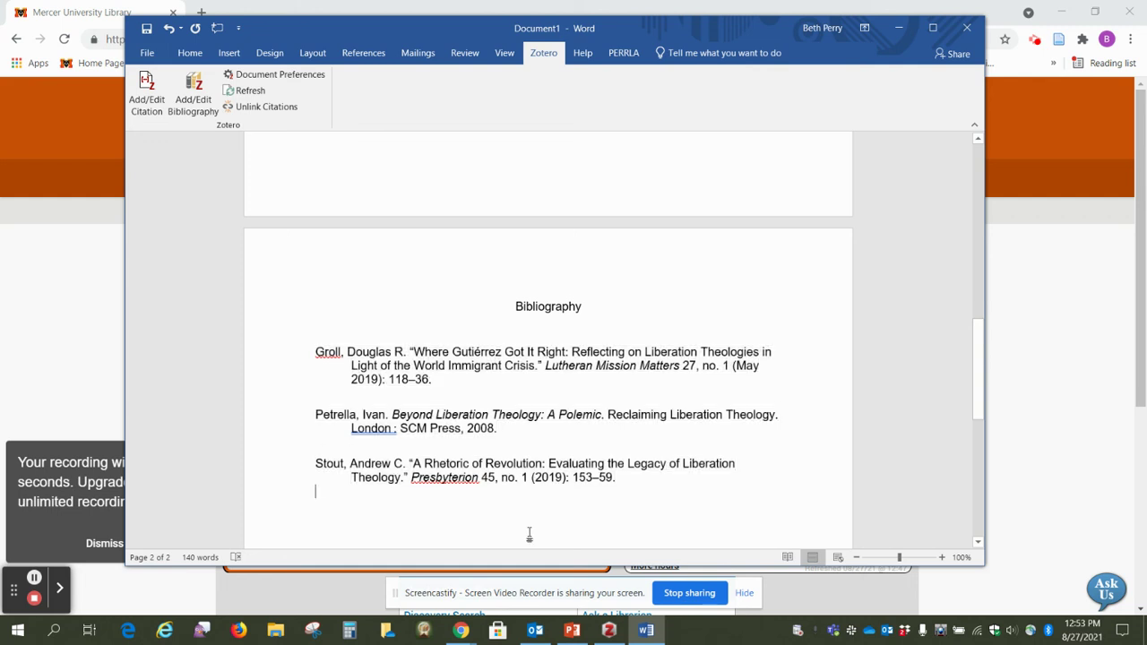